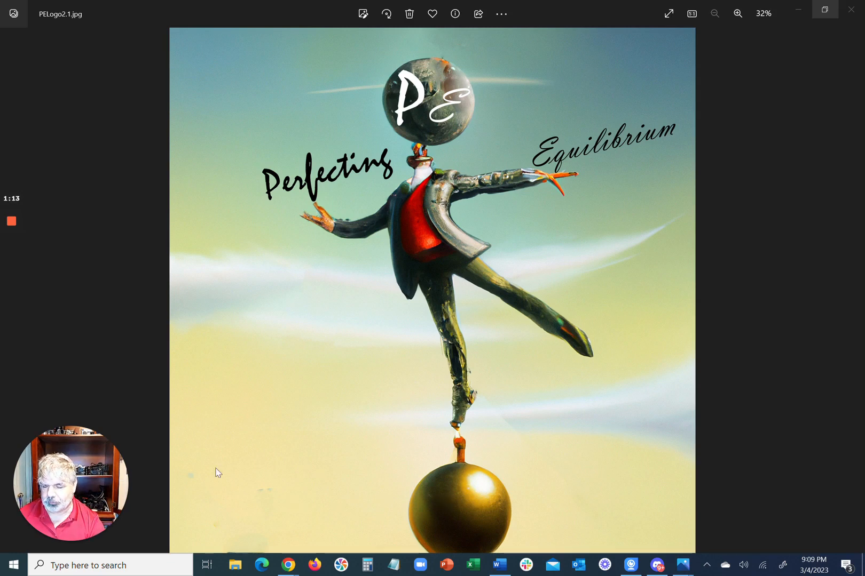
# View the example logo images and the portfolio page, dismissing each window to switch to the Discord general channel
pyautogui.moveTo(12, 271)
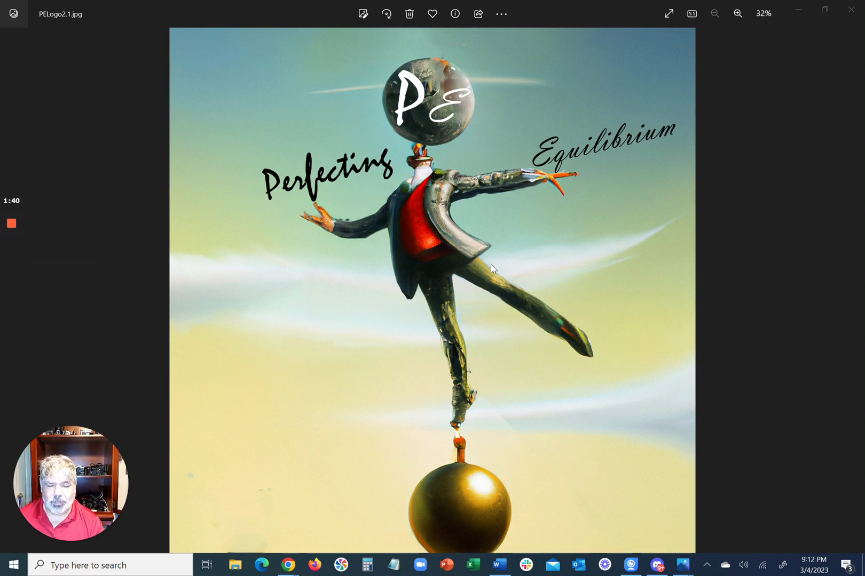
pyautogui.click(859, 16)
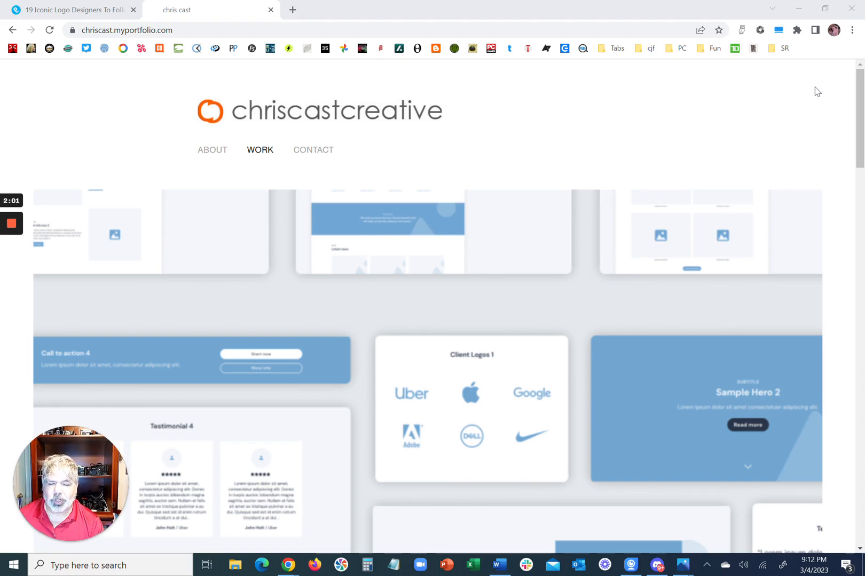
pyautogui.click(806, 11)
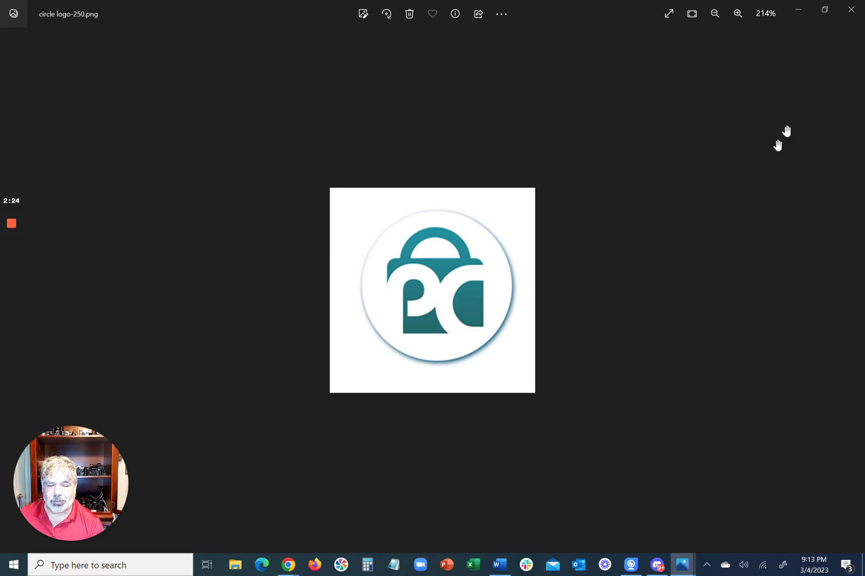
pyautogui.click(854, 290)
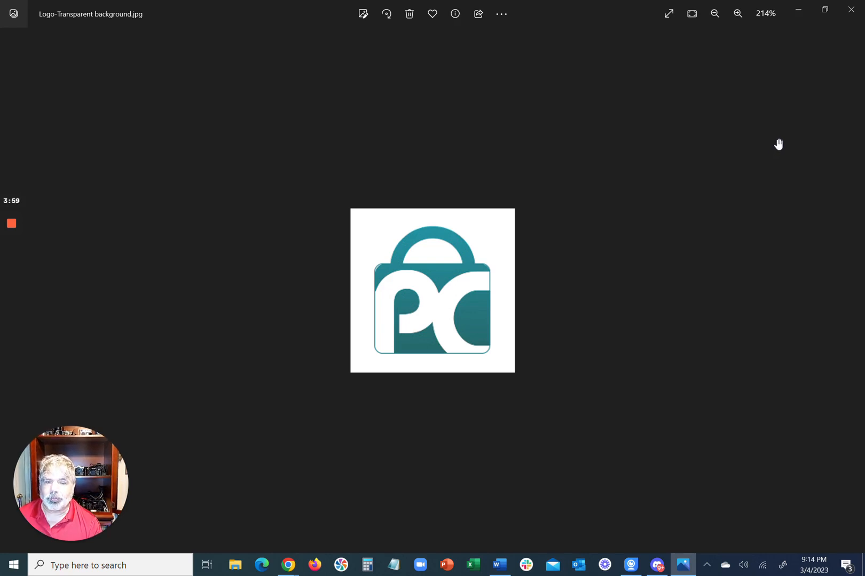
pyautogui.click(846, 16)
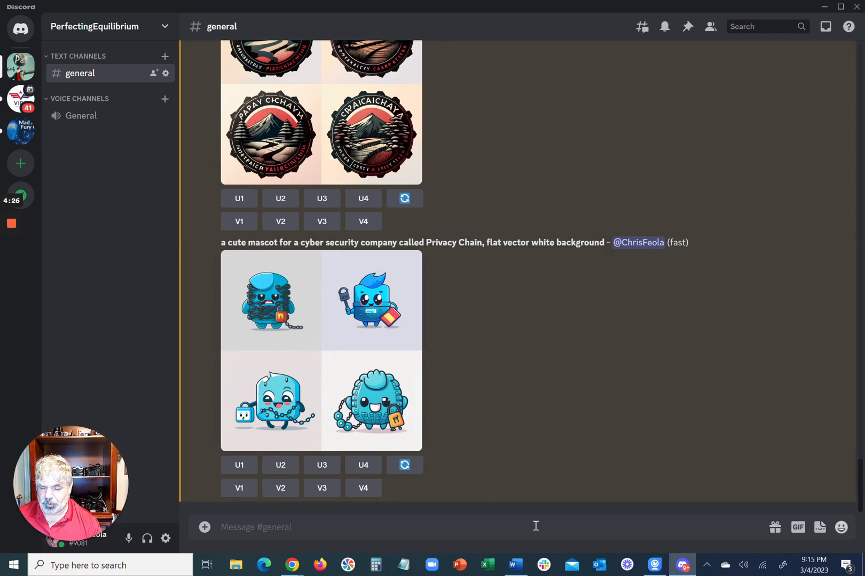
# Start an /imagine command with the copied prompt "a minimal vector logo design for a cyber security company called Privacy Chain"
pyautogui.write('/')
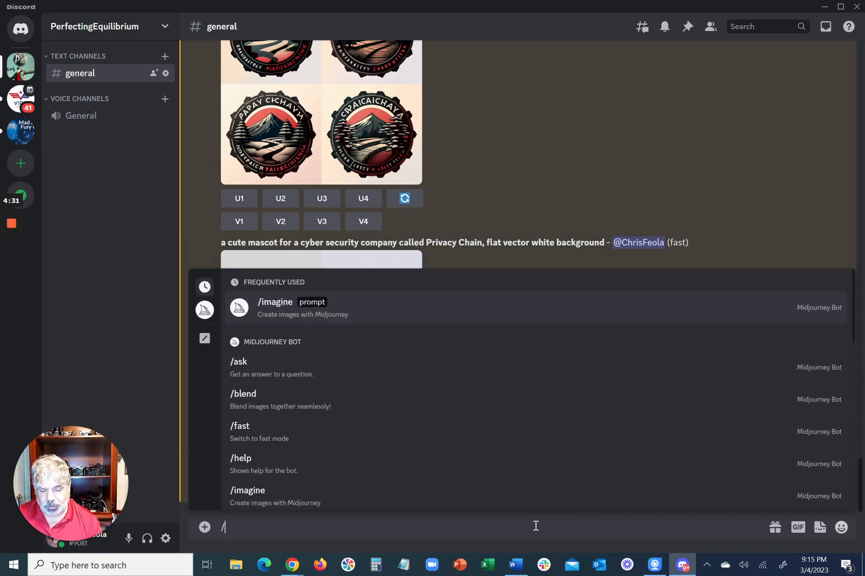
pyautogui.press('Return')
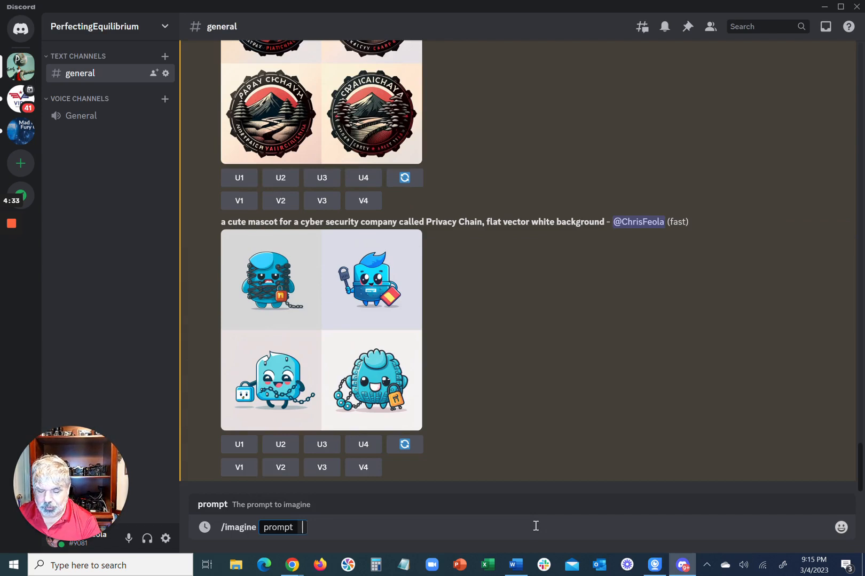
pyautogui.write('a minimal vector logo design for a cyber security company called Privacy Chain')
# Remove "minimal vector" from the prompt and submit it for image generation
pyautogui.hotkey('ctrl', 'Left')
pyautogui.hotkey('ctrl', 'Left')
pyautogui.hotkey('ctrl', 'Left')
pyautogui.hotkey('ctrl', 'Left')
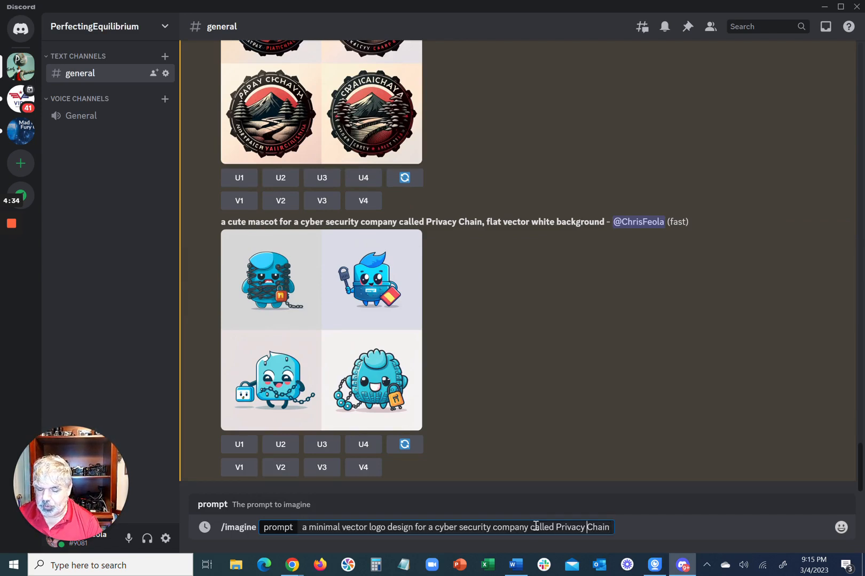
pyautogui.hotkey('ctrl', 'Left')
pyautogui.hotkey('ctrl', 'Left')
pyautogui.hotkey('ctrl', 'Left')
pyautogui.hotkey('ctrl', 'Left')
pyautogui.hotkey('ctrl', 'Left')
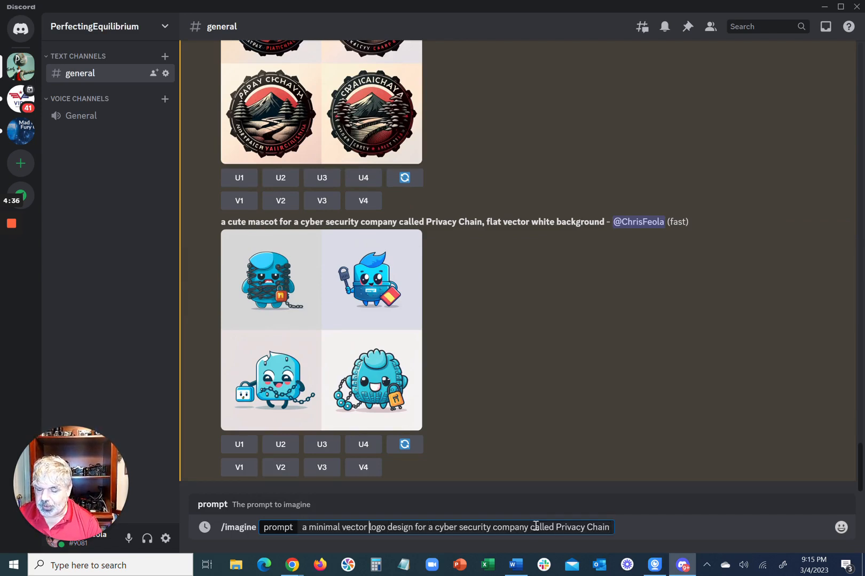
pyautogui.hotkey('ctrl', 'shift', 'Left')
pyautogui.hotkey('ctrl', 'shift', 'Left')
pyautogui.press('BackSpace')
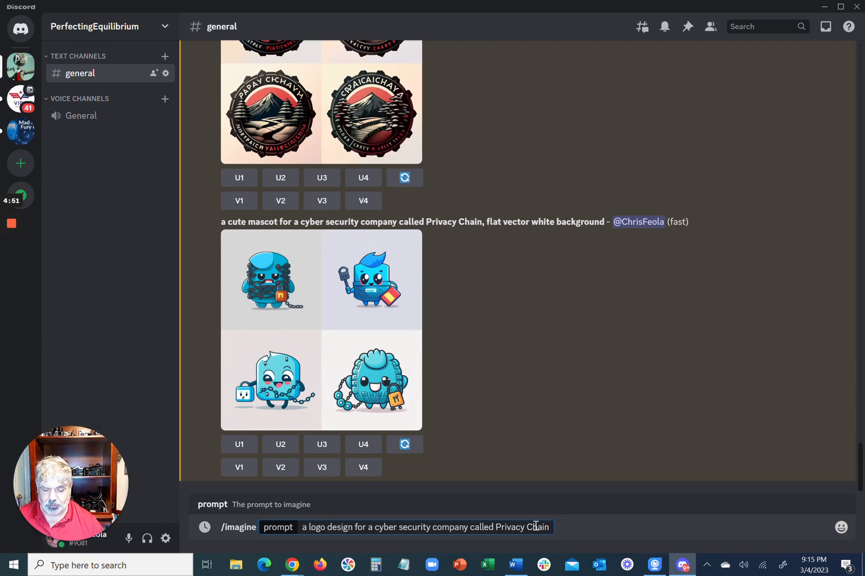
pyautogui.press('Return')
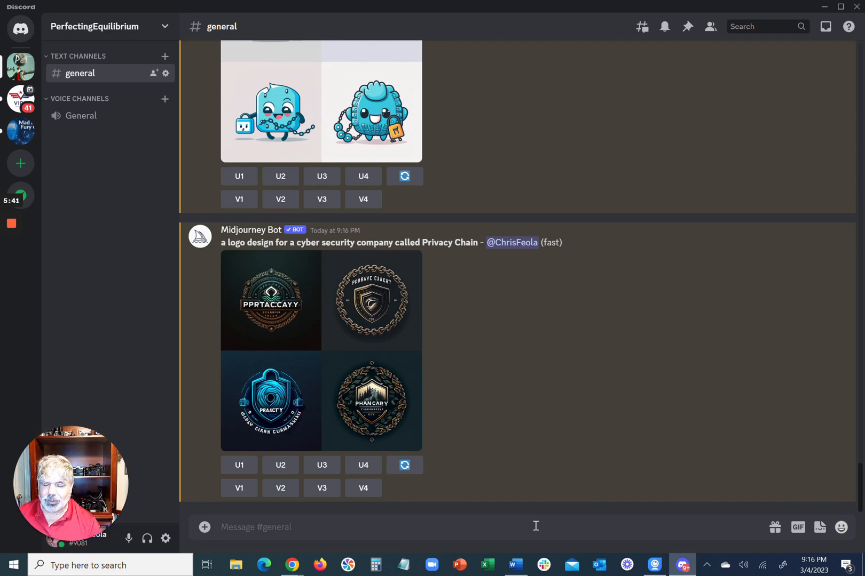
# Examine the generated logo grid enlarged, and upscale the second logo
pyautogui.click(323, 327)
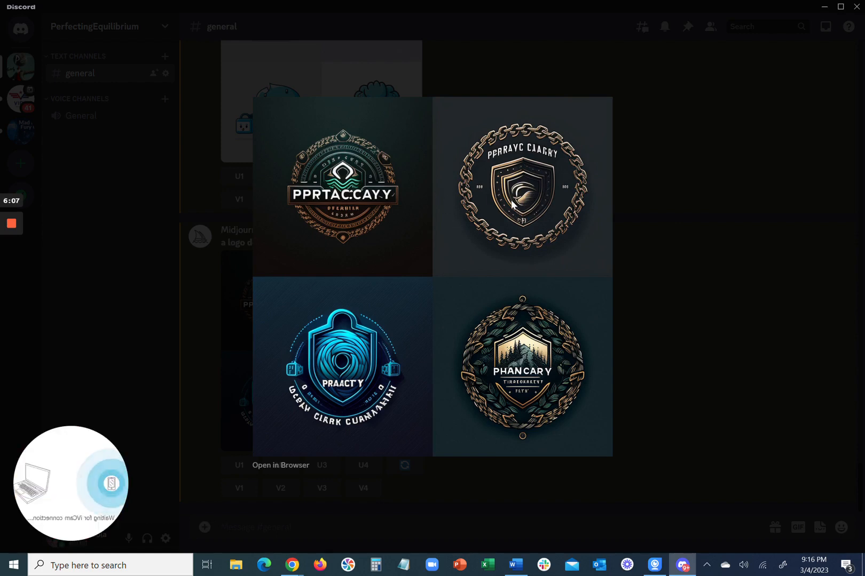
pyautogui.click(208, 120)
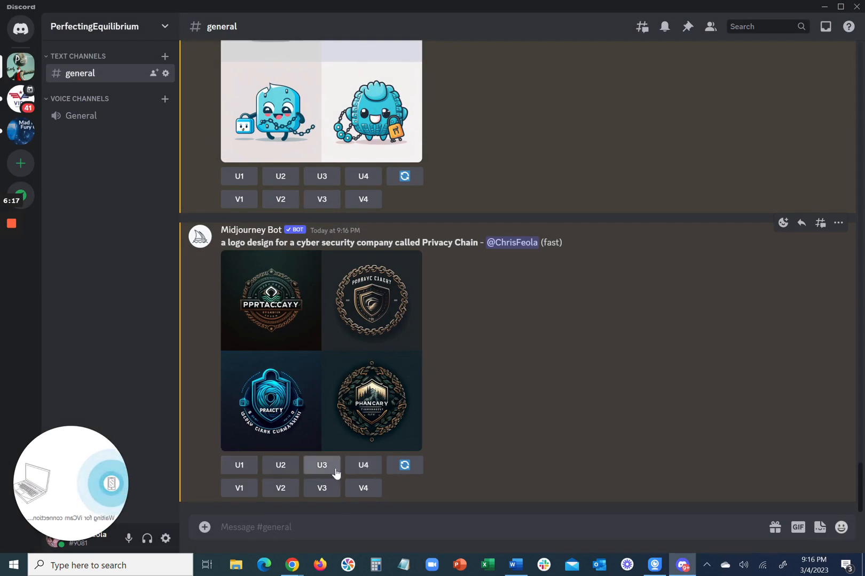
pyautogui.click(280, 465)
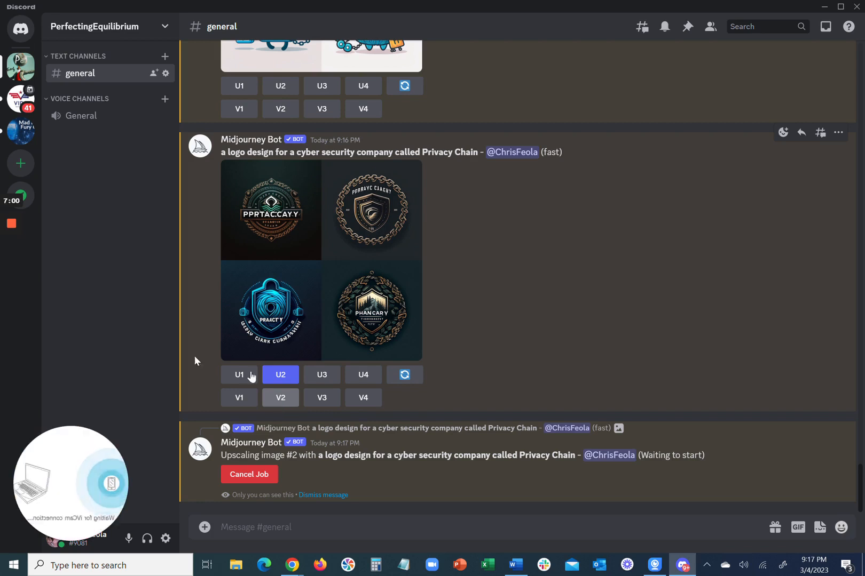
pyautogui.moveTo(6, 240)
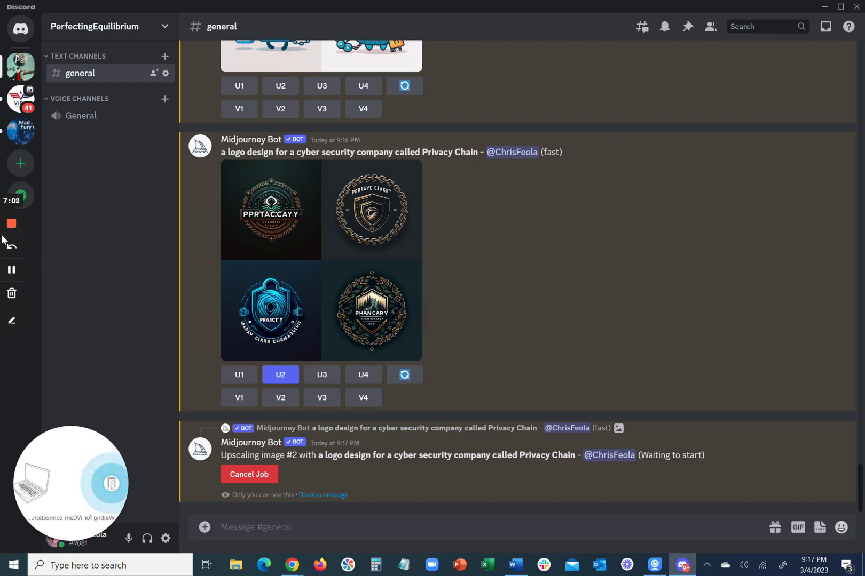
pyautogui.click(12, 270)
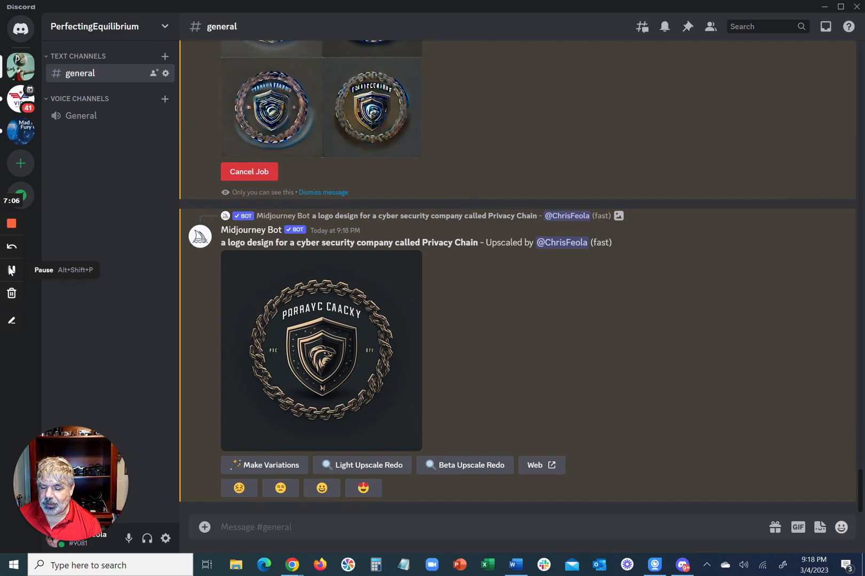
# Generate images with the prompt "a minimal vector logo design for a cyber security company called Privacy Chain, white background" and view the grid enlarged
pyautogui.scroll(3, 252, 269)
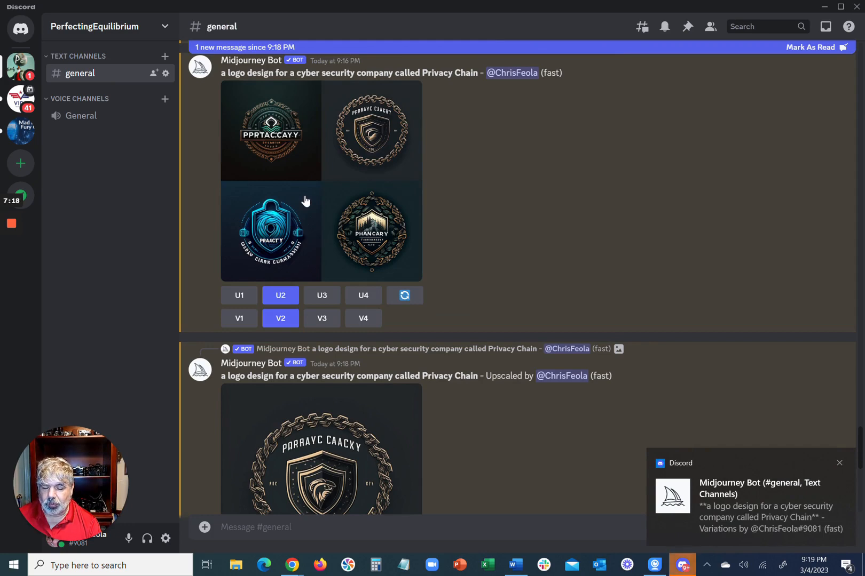
pyautogui.scroll(-3, 305, 200)
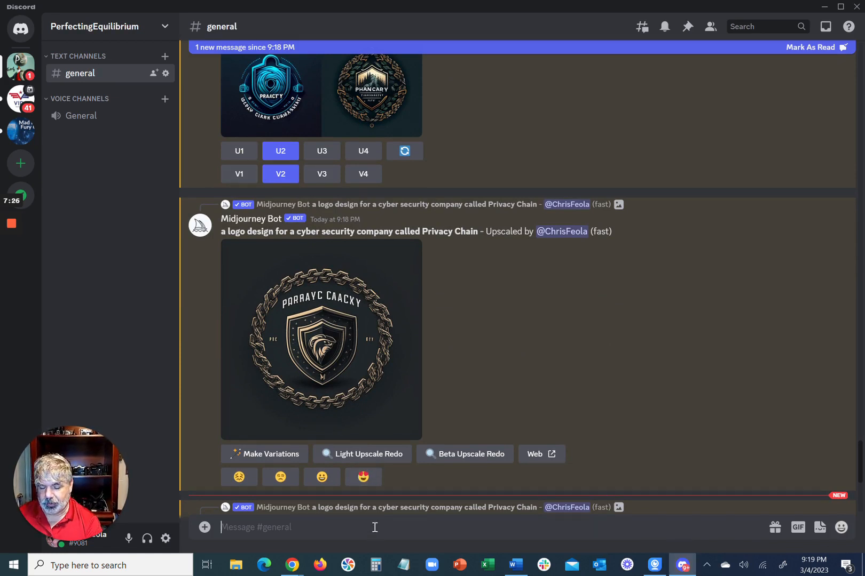
pyautogui.write('/')
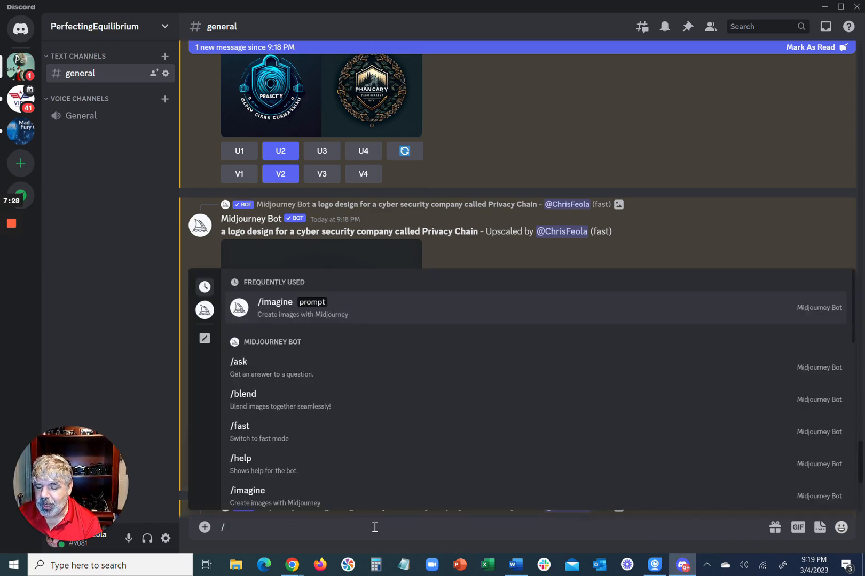
pyautogui.press('Return')
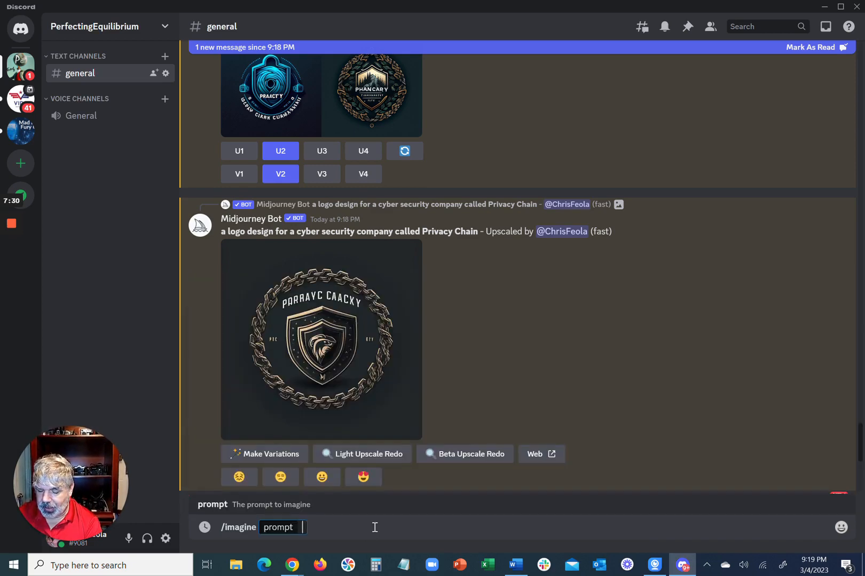
pyautogui.write('a minimal vector logo design for a cyber security company called Privacy Chain')
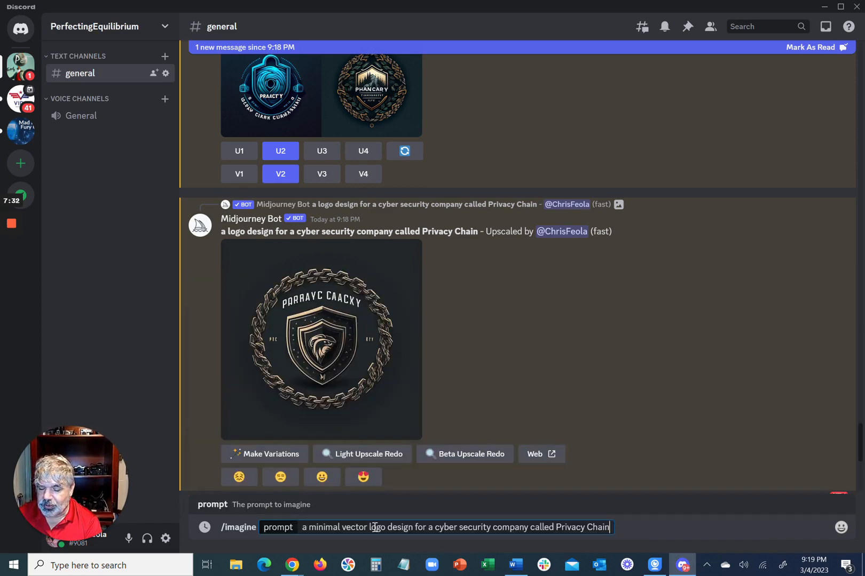
pyautogui.write(',')
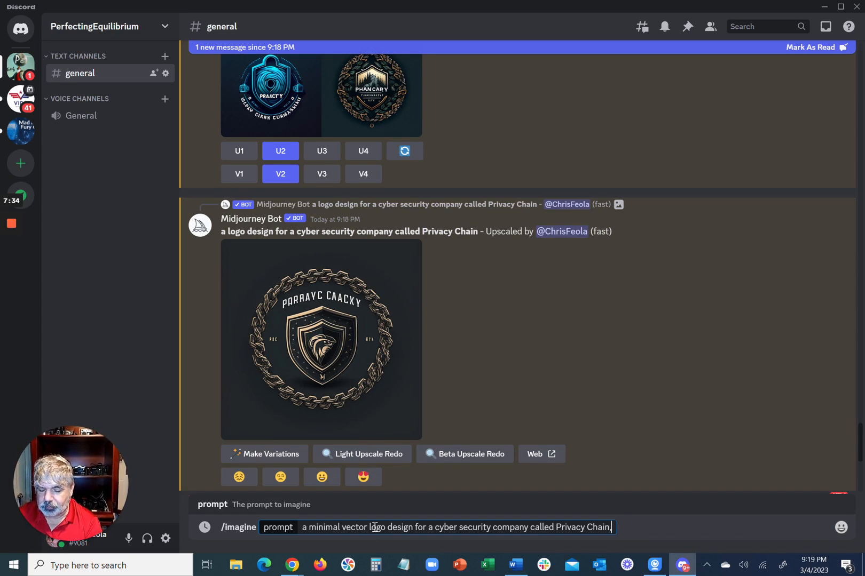
pyautogui.write(' white bac')
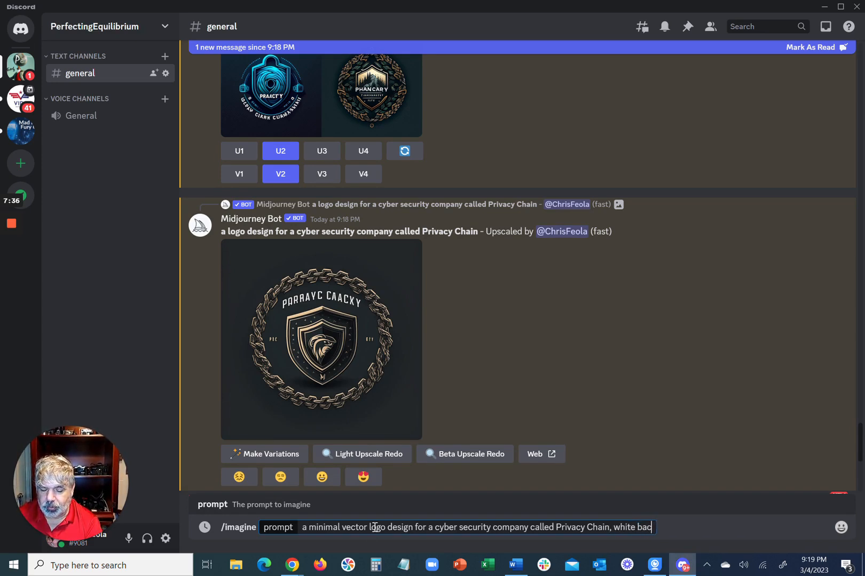
pyautogui.write('kground')
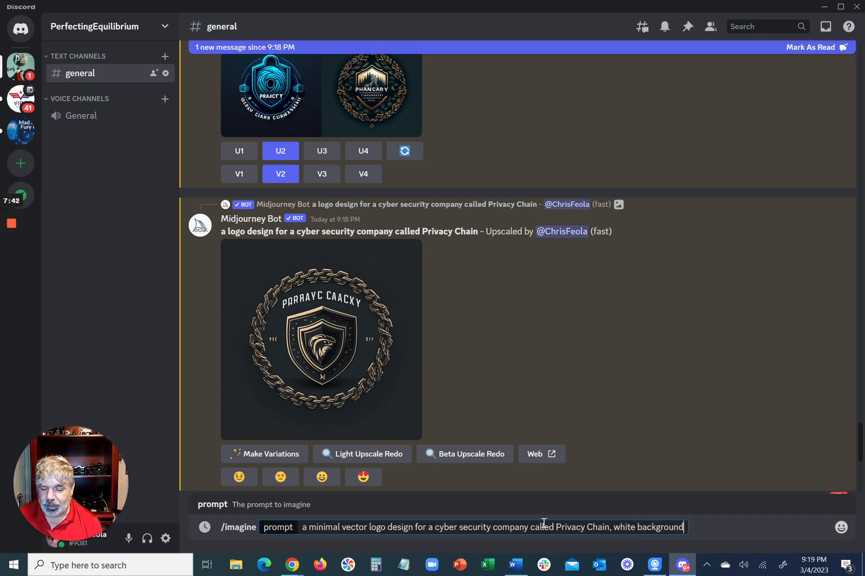
pyautogui.press('Return')
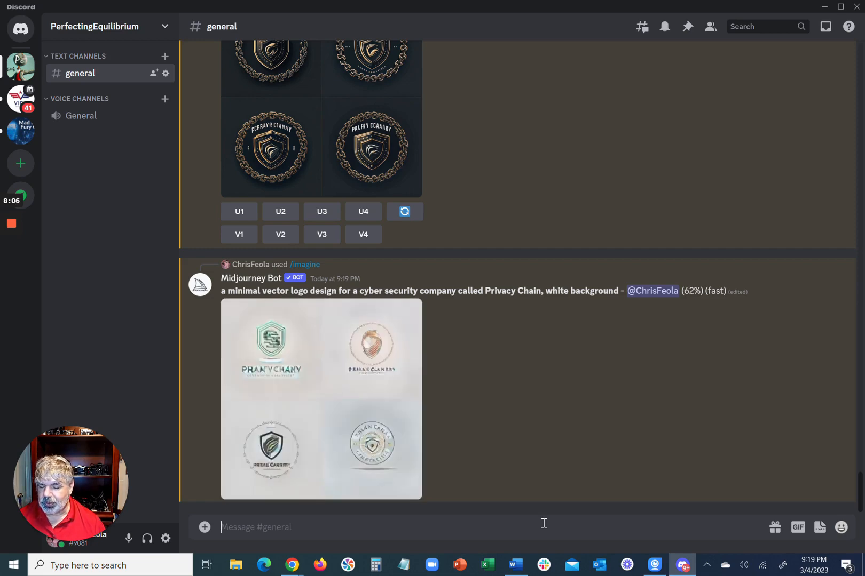
pyautogui.click(329, 369)
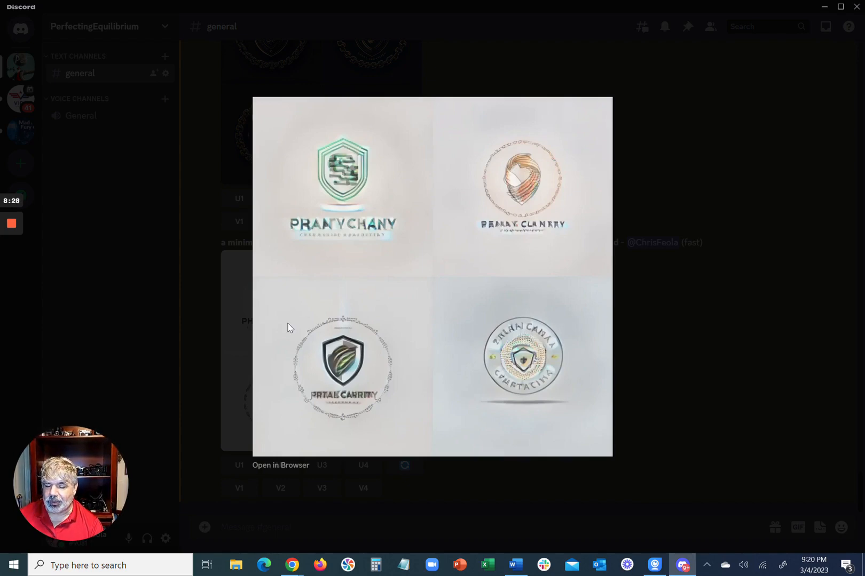
pyautogui.click(192, 269)
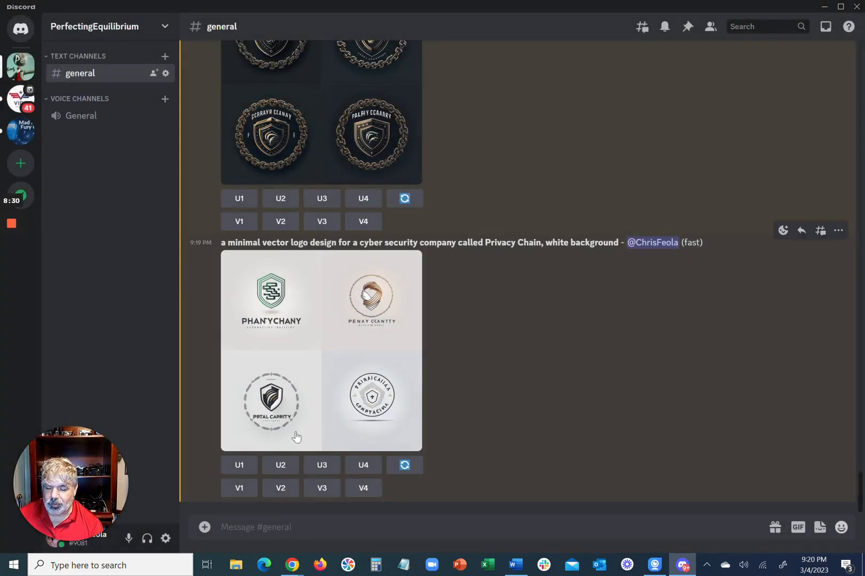
# Post "a minimal vector logo design for a cyber security company called Privacy Chain, Japanese style" as a message in the general channel
pyautogui.click(346, 527)
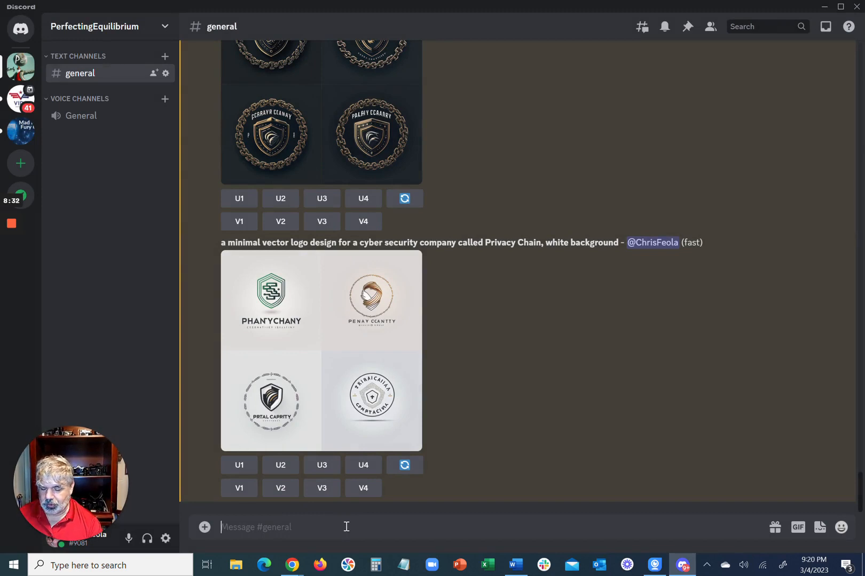
pyautogui.write('a minimal vector logo design for a cyber security company called Privacy Chain')
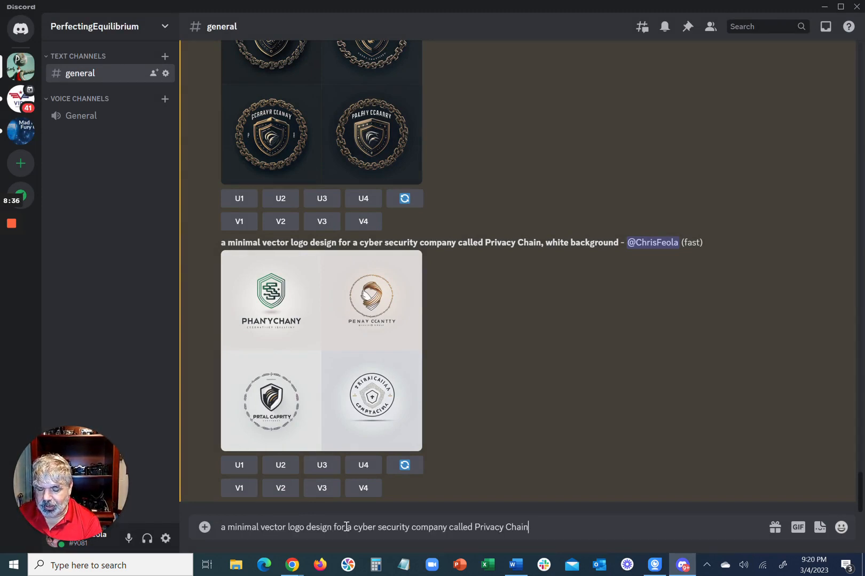
pyautogui.write(', ')
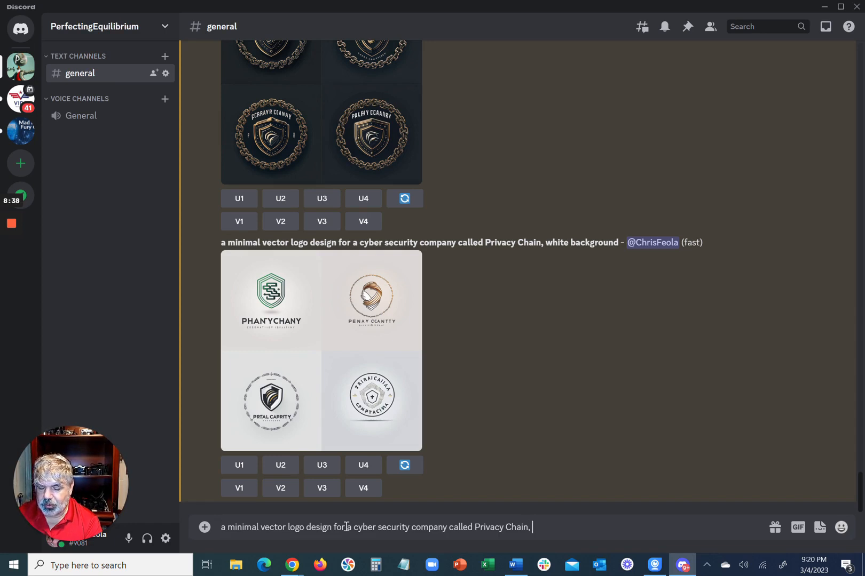
pyautogui.write('ja')
pyautogui.press('BackSpace')
pyautogui.press('BackSpace')
pyautogui.write('J')
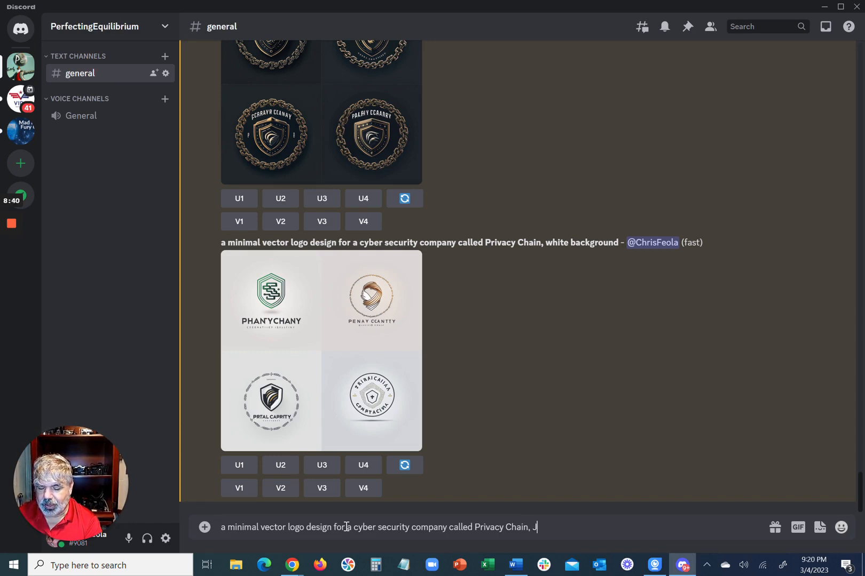
pyautogui.write('apanes')
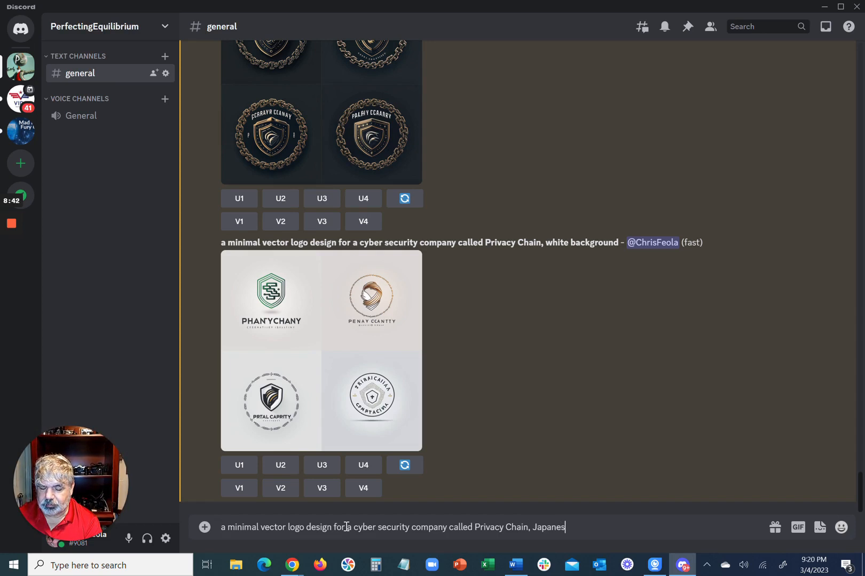
pyautogui.write('e style')
pyautogui.press('Return')
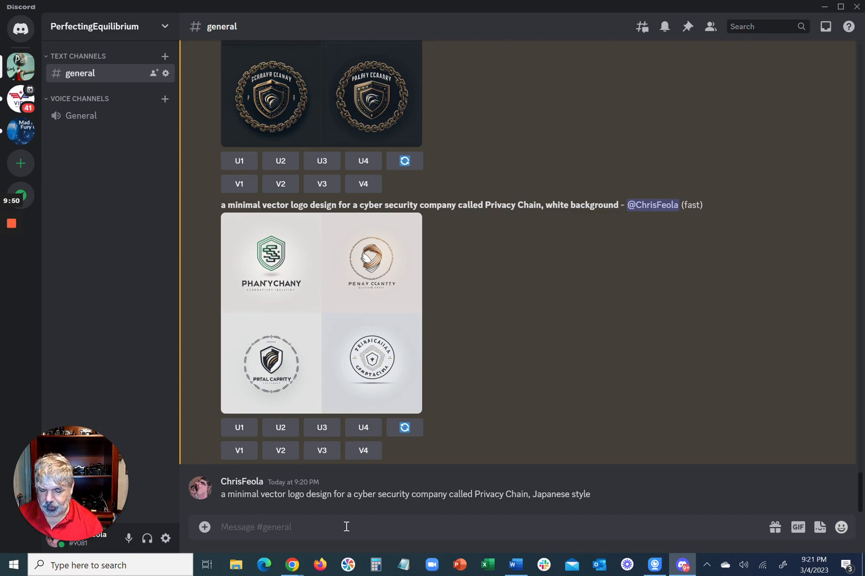
# Generate images with the prompt "a minimal vector logo design for a cyber security company called Privacy Chain, japanese style" and view the grid enlarged
pyautogui.write('/')
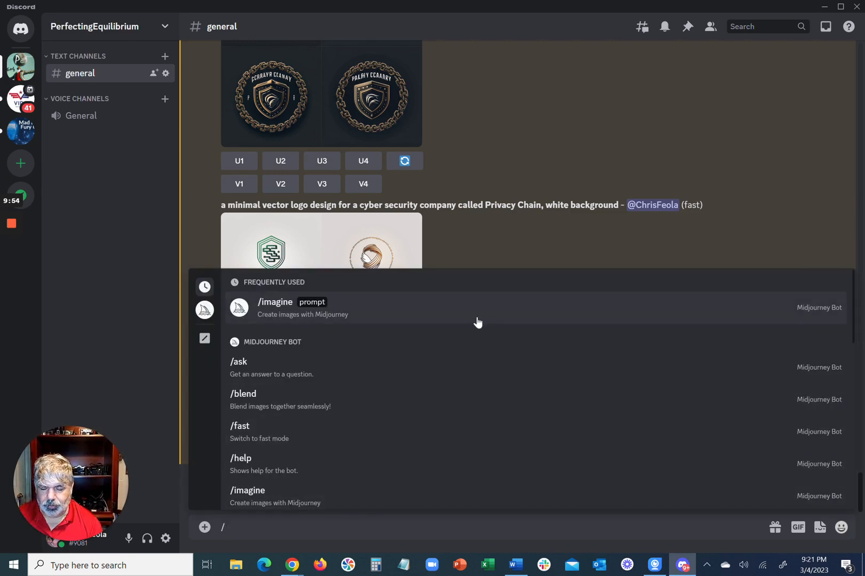
pyautogui.click(477, 321)
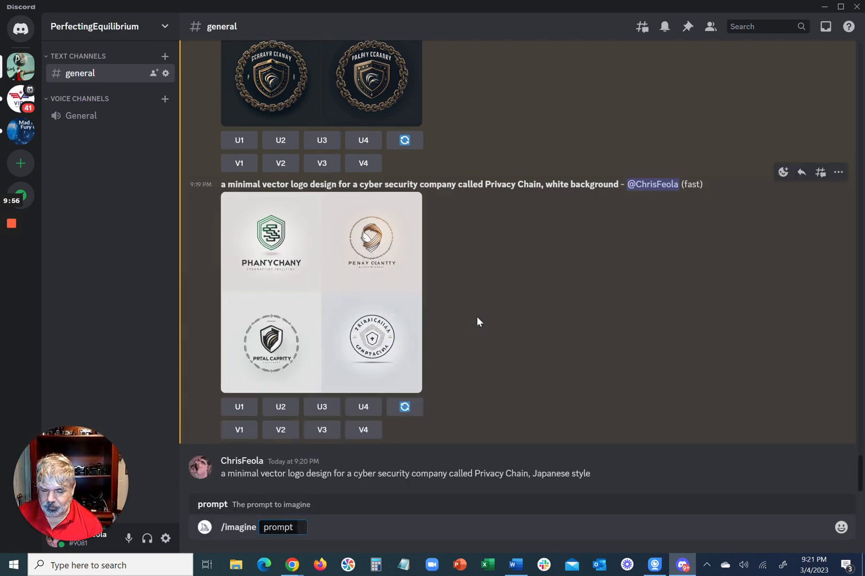
pyautogui.write('a minimal vector logo design for a cyber security company called Privacy Chain')
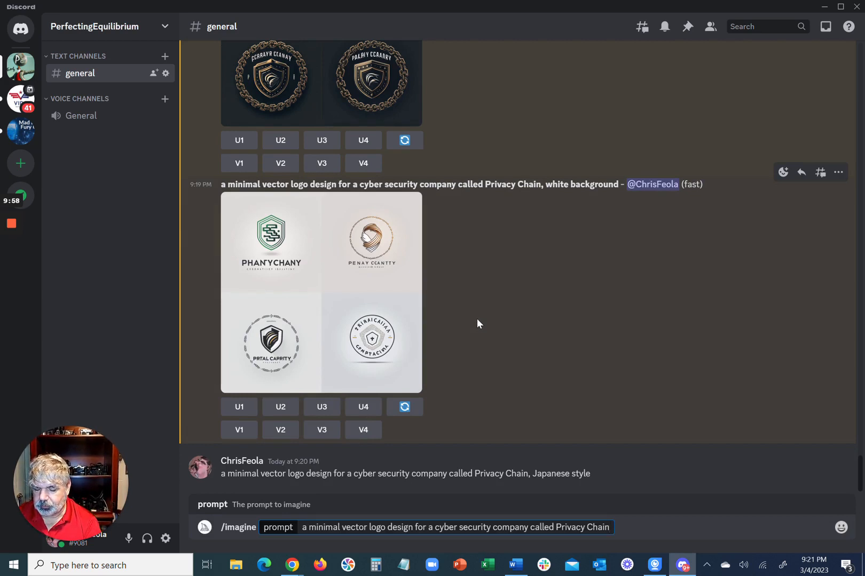
pyautogui.write(', Jap')
pyautogui.press('BackSpace')
pyautogui.press('BackSpace')
pyautogui.press('BackSpace')
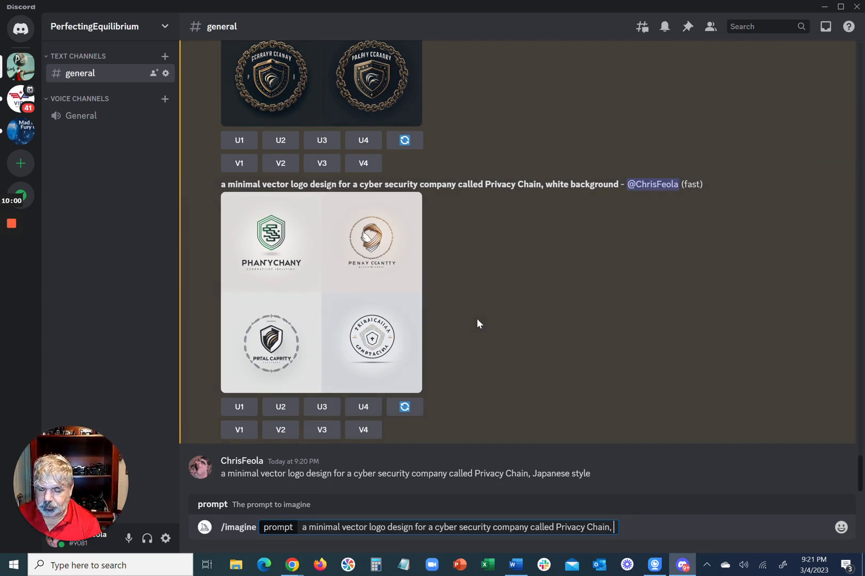
pyautogui.write('japane')
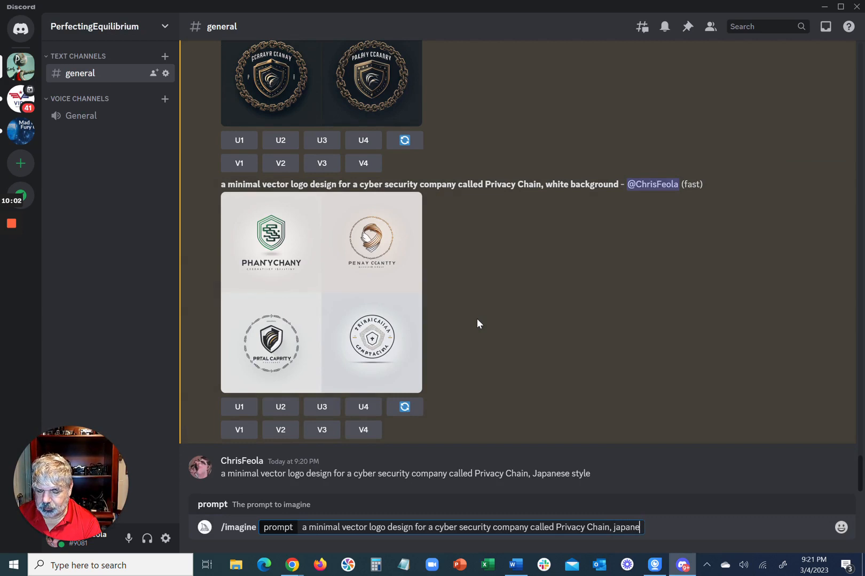
pyautogui.write('se style')
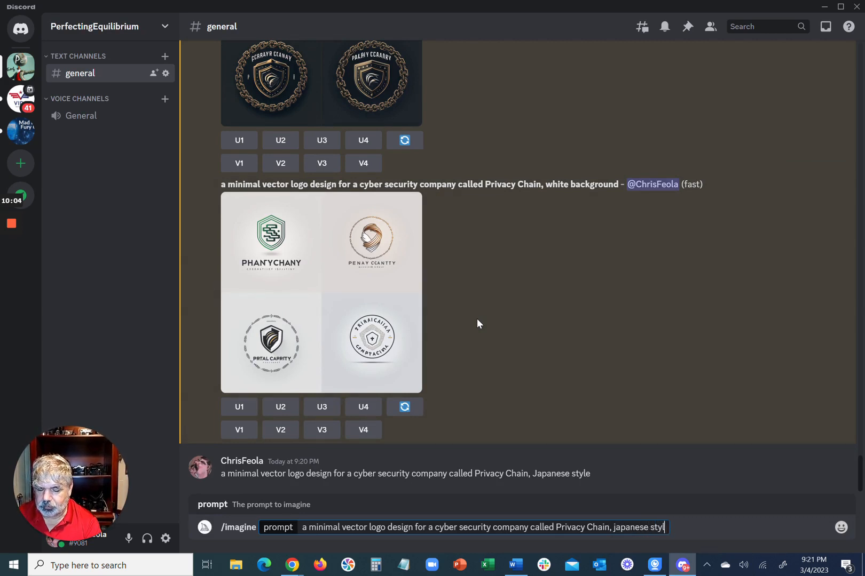
pyautogui.press('Return')
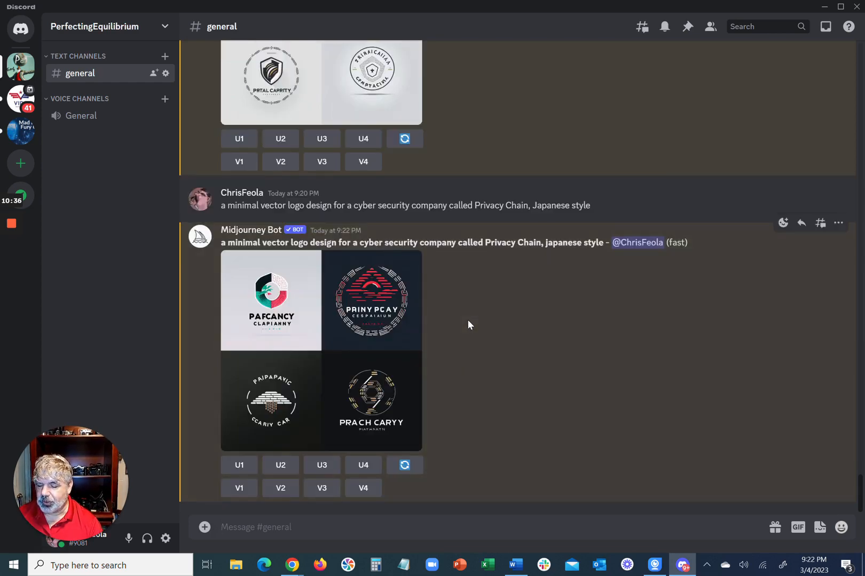
pyautogui.click(338, 300)
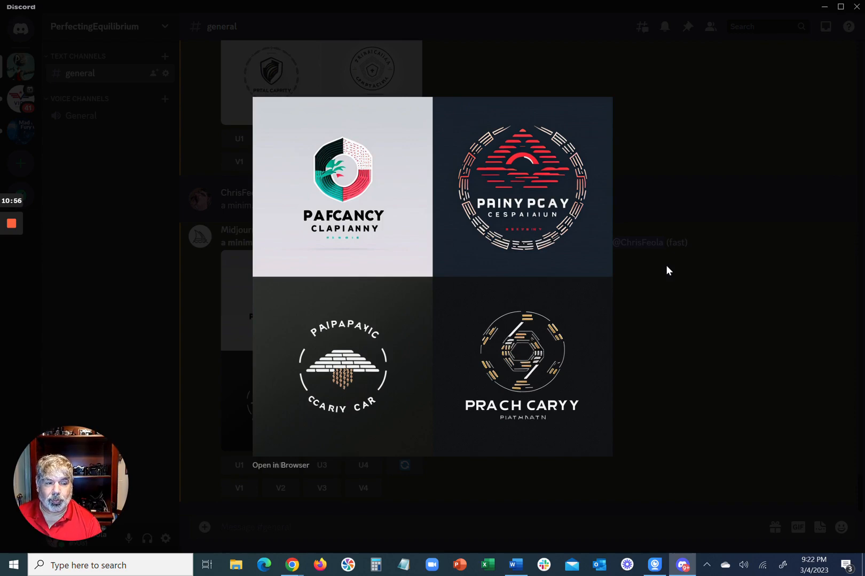
pyautogui.click(200, 293)
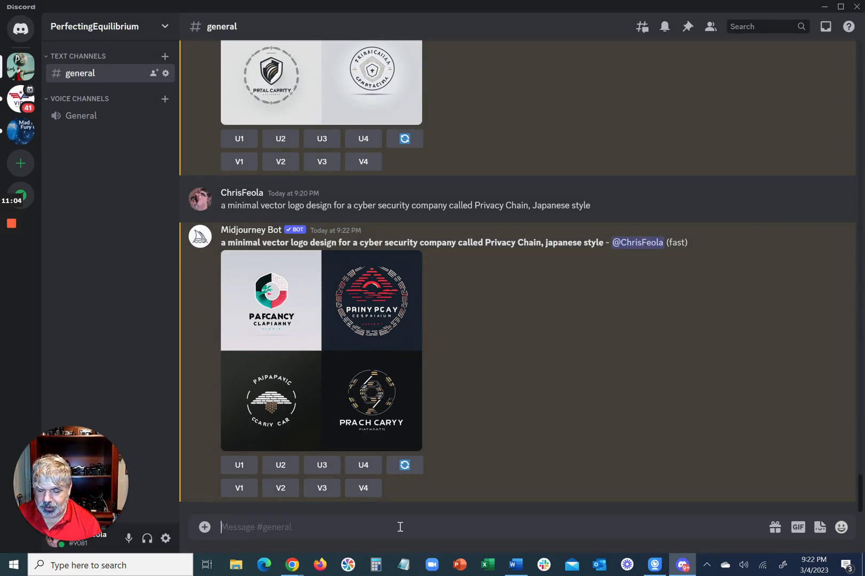
# Switch to Chrome, copy the name Ivan Chermayeff from the "19 Iconic Logo Designers To Follow" article, and return to Discord
pyautogui.moveTo(11, 266)
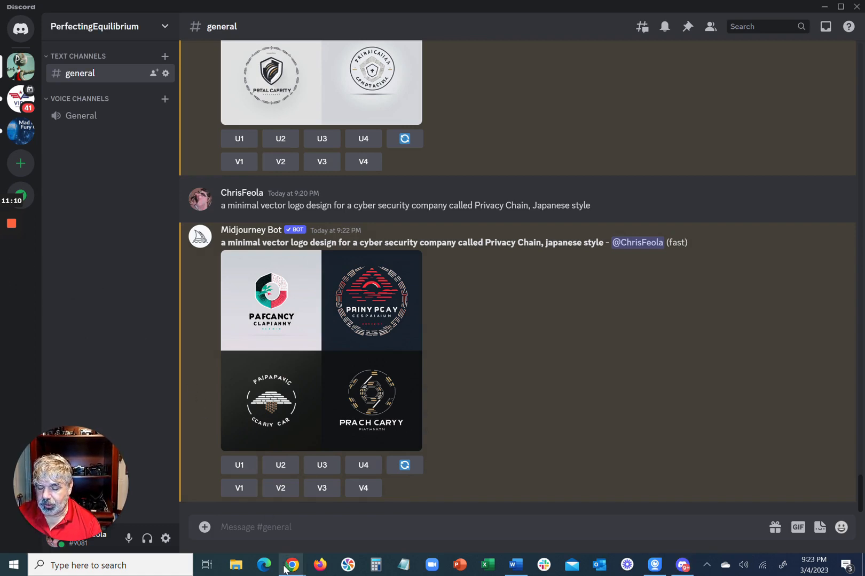
pyautogui.moveTo(285, 569)
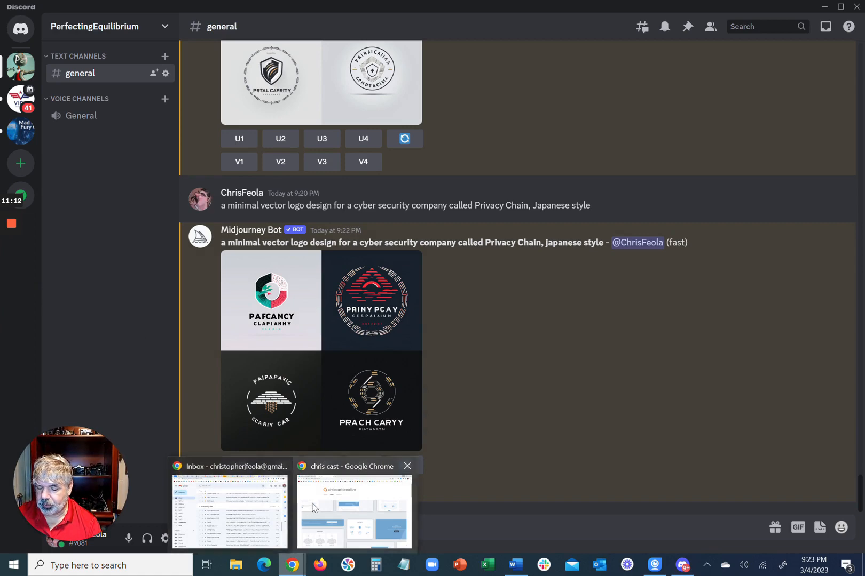
pyautogui.click(314, 508)
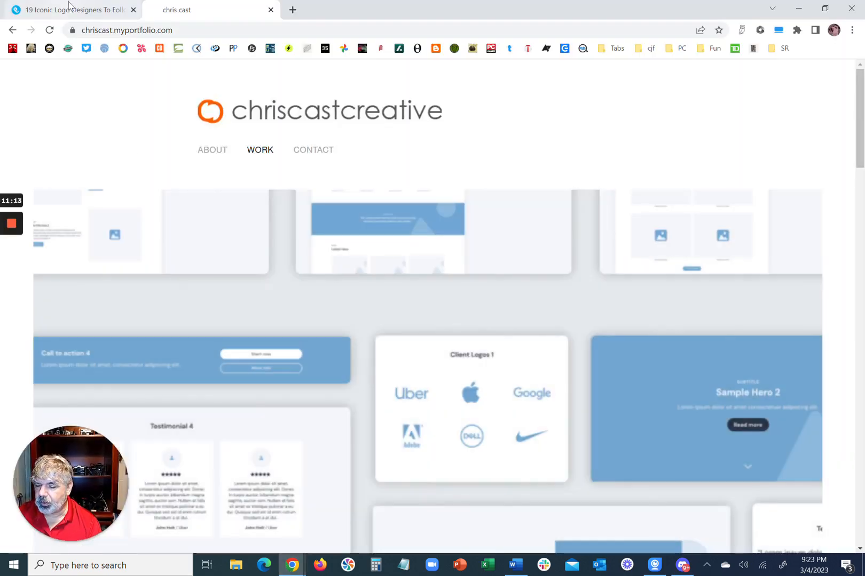
pyautogui.click(70, 8)
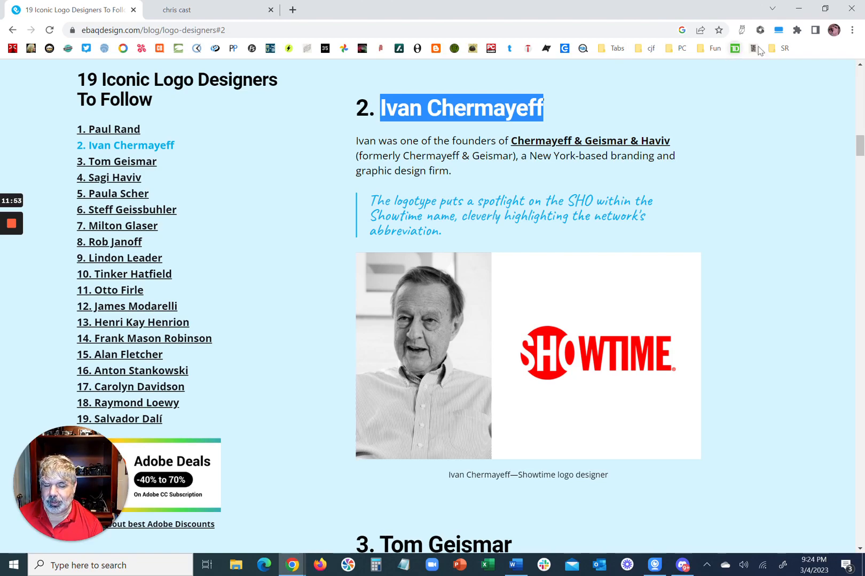
pyautogui.click(797, 10)
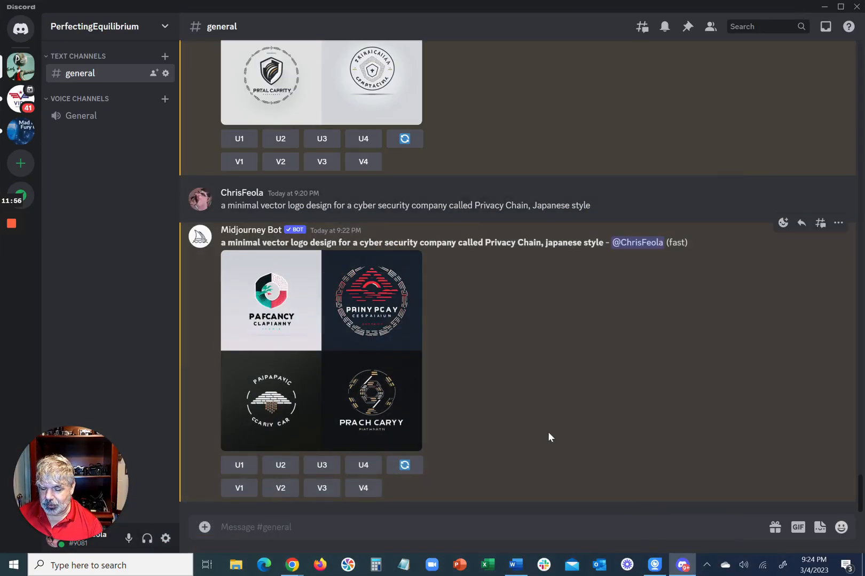
# Enter the imagine prompt "a minimal vector logo design for a cyber security company called Privacy Chain Ivan Chermayeff"
pyautogui.click(555, 532)
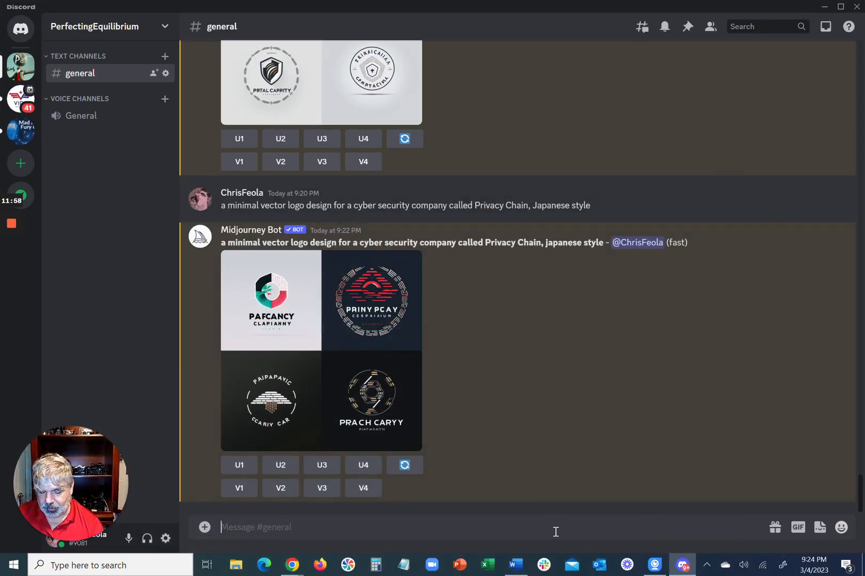
pyautogui.write('/i')
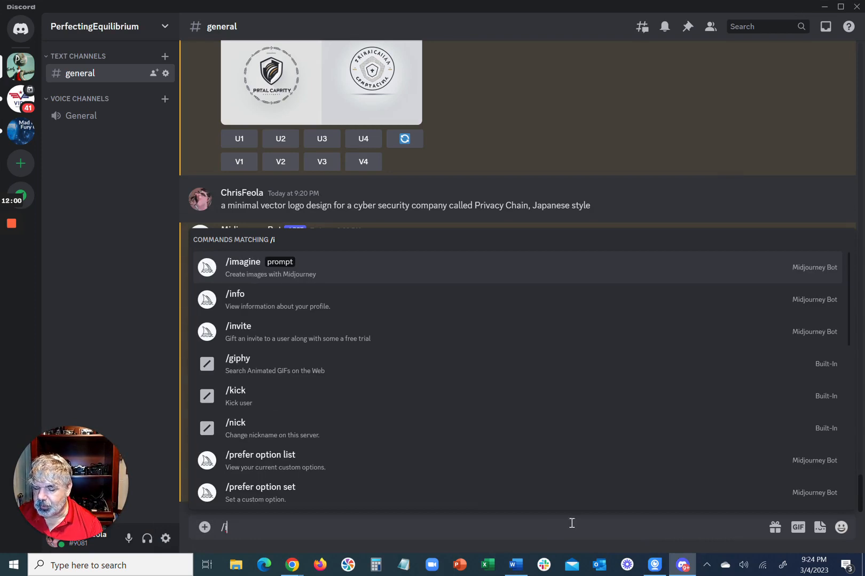
pyautogui.click(585, 267)
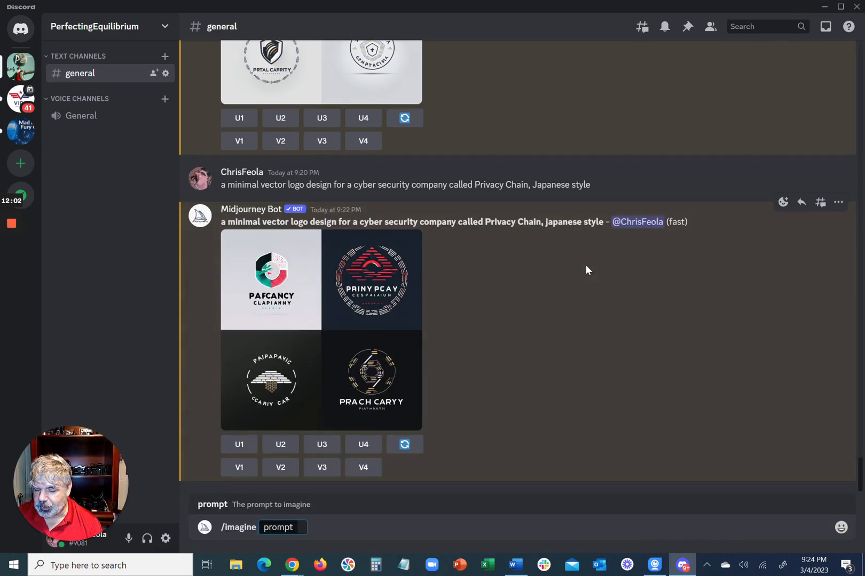
pyautogui.write('a minimal vector logo design for a cyber security company called Privacy Chain Ivan Chermayeff')
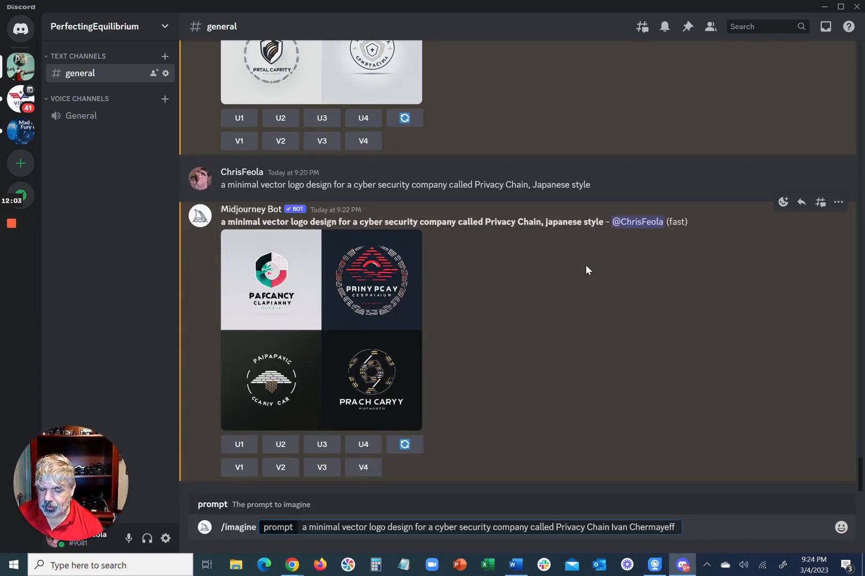
# Remove the designer's name from the prompt's end, insert "in the style of Ivan Chermayeff" after "logo design", and submit it for image generation
pyautogui.click(615, 527)
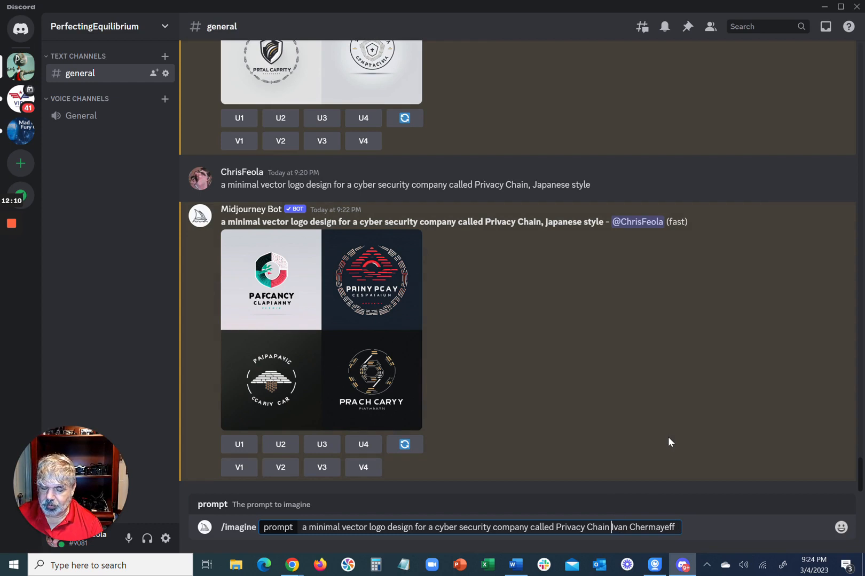
pyautogui.hotkey('ctrl', 'shift', 'Right')
pyautogui.hotkey('ctrl', 'shift', 'Right')
pyautogui.press('BackSpace')
pyautogui.hotkey('ctrl', 'Left')
pyautogui.hotkey('ctrl', 'Left')
pyautogui.hotkey('ctrl', 'Left')
pyautogui.hotkey('ctrl', 'Left')
pyautogui.hotkey('ctrl', 'Left')
pyautogui.hotkey('ctrl', 'Left')
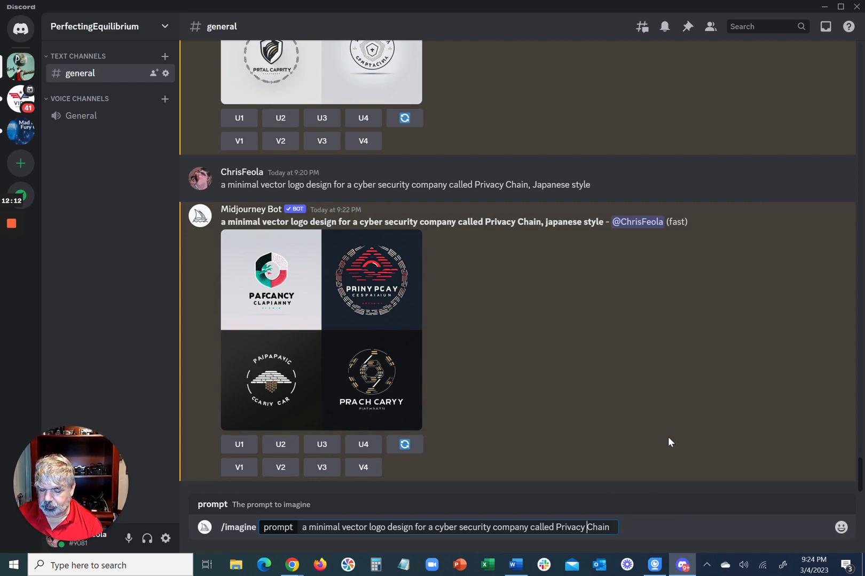
pyautogui.hotkey('ctrl', 'Left')
pyautogui.hotkey('ctrl', 'Left')
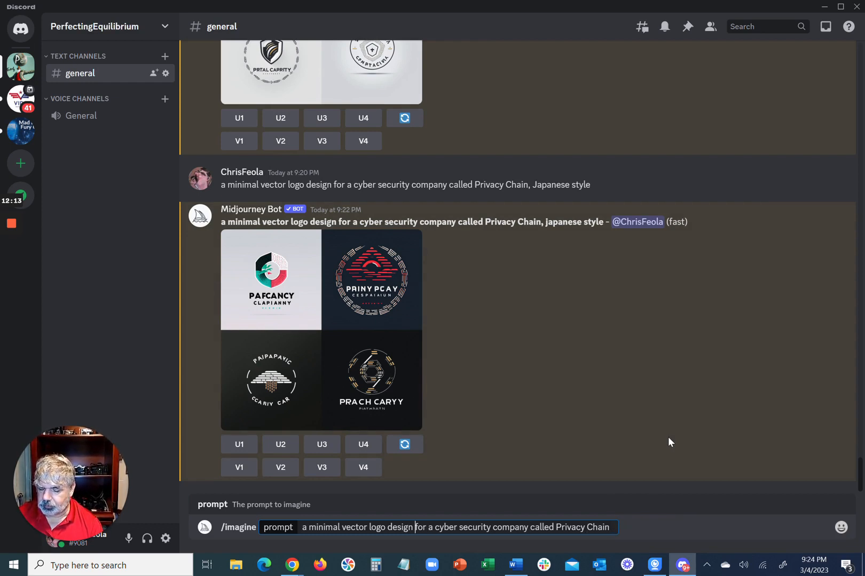
pyautogui.write('in the sty')
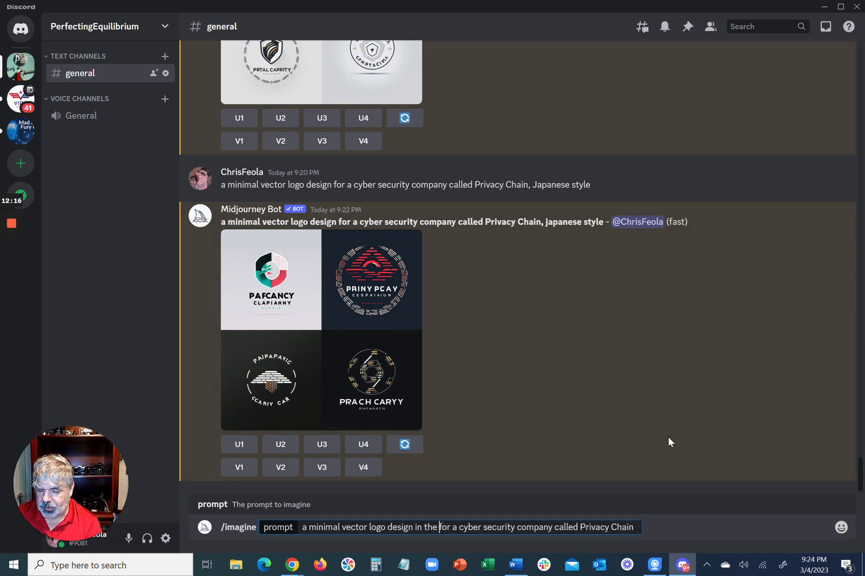
pyautogui.write('le of Ivan Chermayeff')
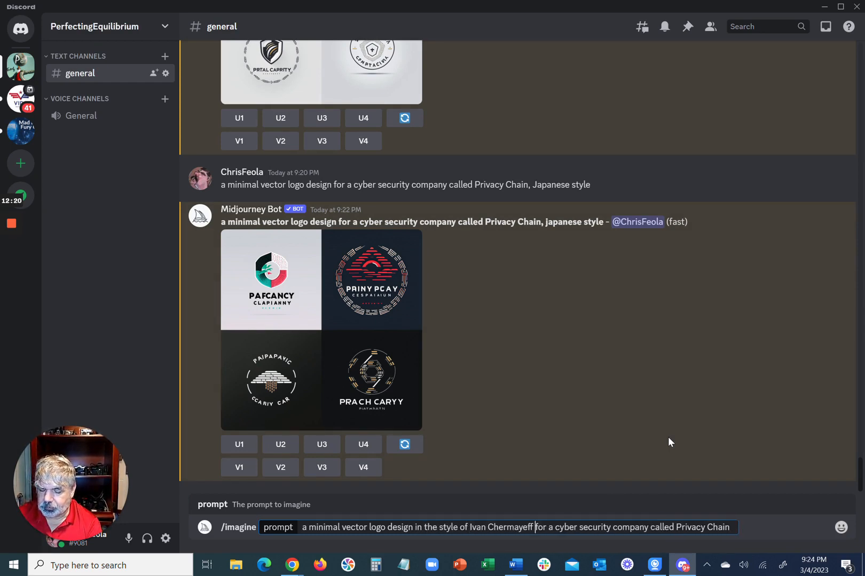
pyautogui.press('Return')
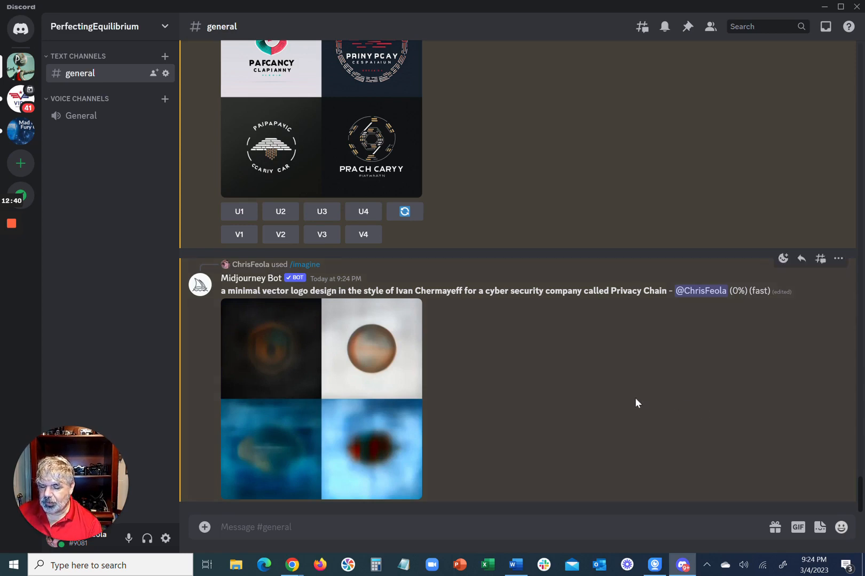
# Examine the Ivan Chermayeff style logo grid enlarged and compare it with the earlier generated logos in the channel
pyautogui.click(307, 389)
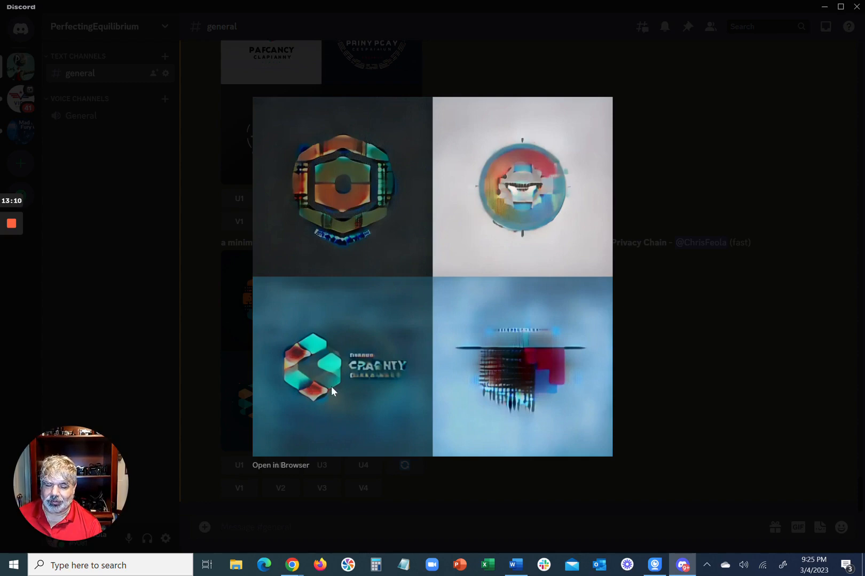
pyautogui.click(671, 407)
pyautogui.scroll(3, 506, 391)
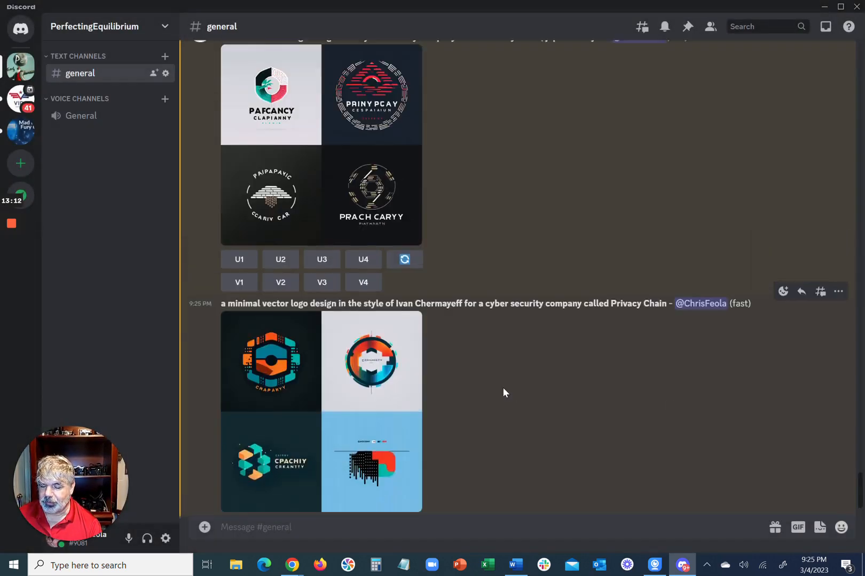
pyautogui.scroll(10, 503, 387)
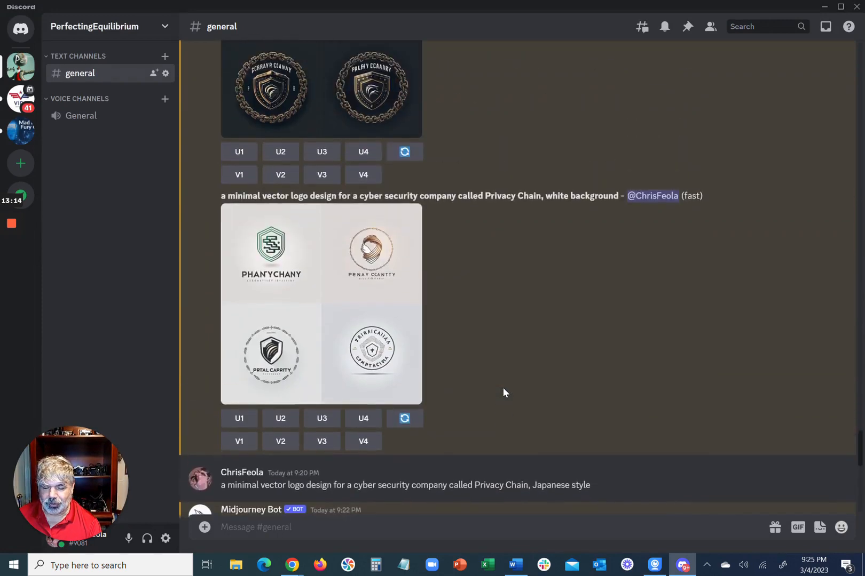
pyautogui.scroll(8, 503, 392)
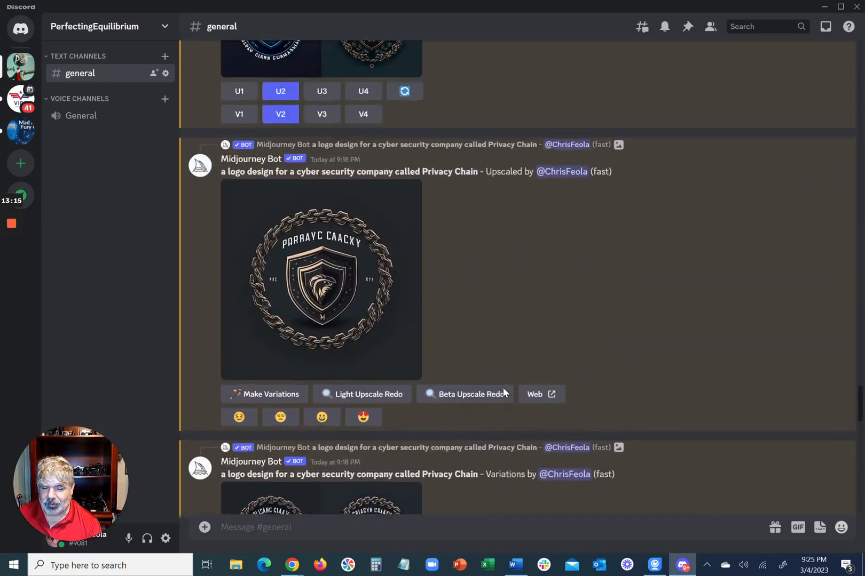
pyautogui.scroll(3, 503, 388)
pyautogui.scroll(-4, 503, 387)
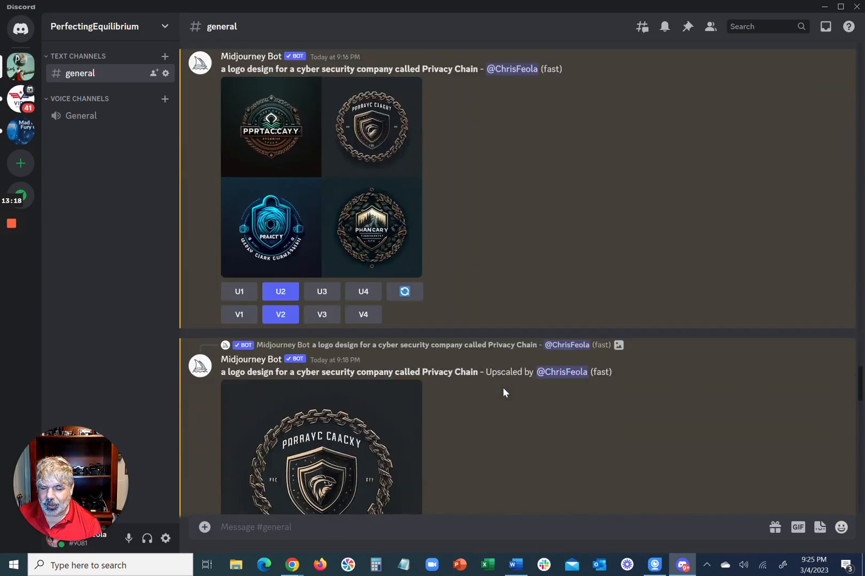
pyautogui.scroll(-15, 503, 390)
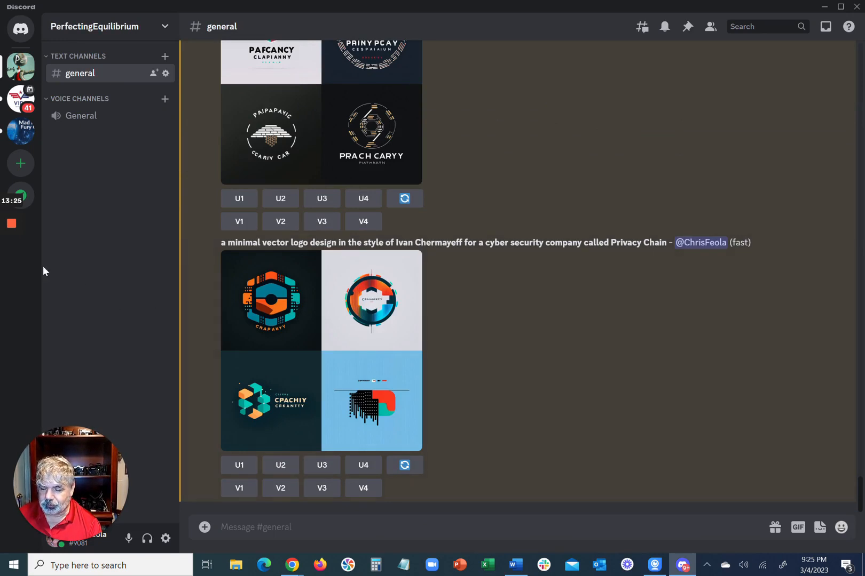
# Generate images with the prompt "a cute mascot for a cyber security company called Privacy Chain, flat, vector, white background" and view the grid enlarged
pyautogui.moveTo(1, 273)
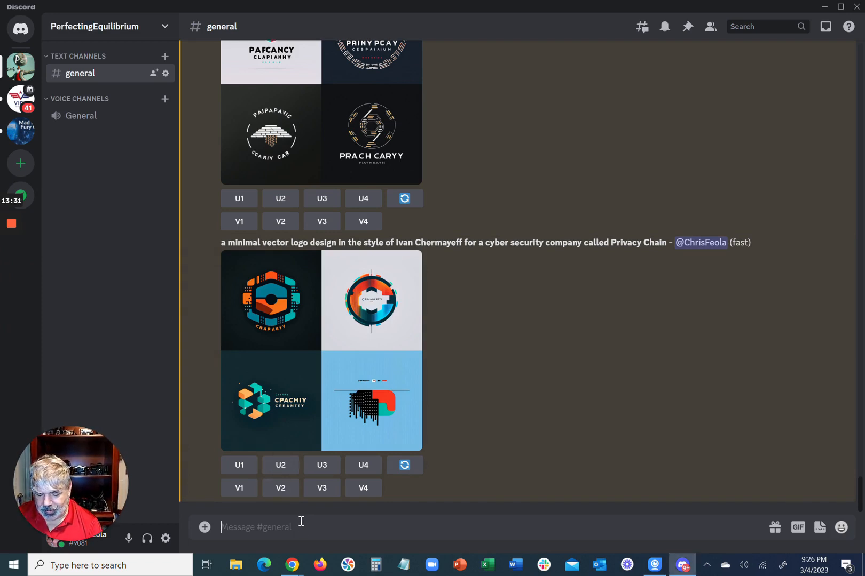
pyautogui.write('/')
pyautogui.press('Return')
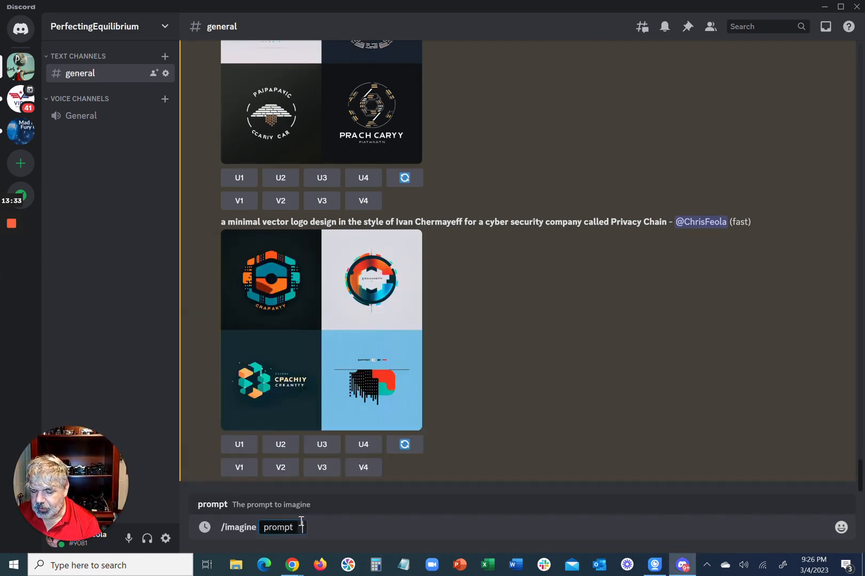
pyautogui.write('a cute mascot for a cyber security company called Privacy Chain, flat, vector, white background')
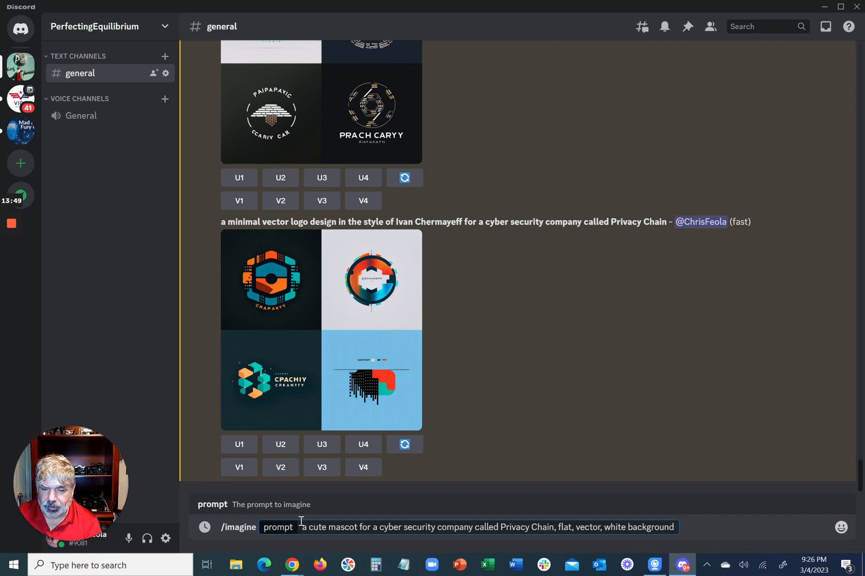
pyautogui.press('Return')
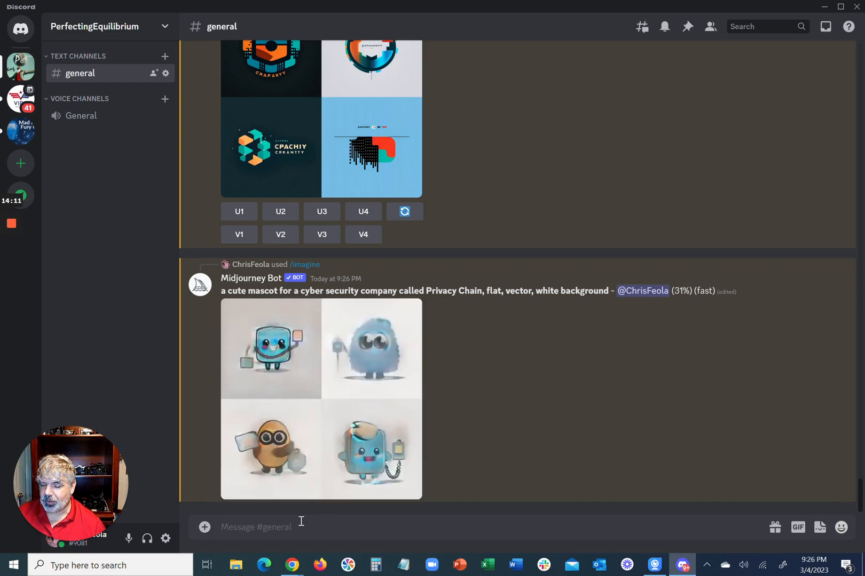
pyautogui.scroll(2, 319, 415)
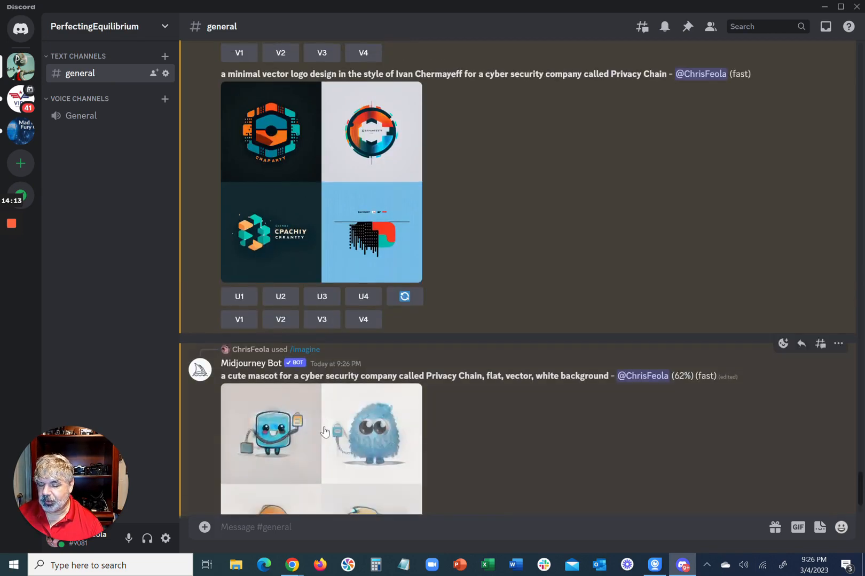
pyautogui.click(324, 432)
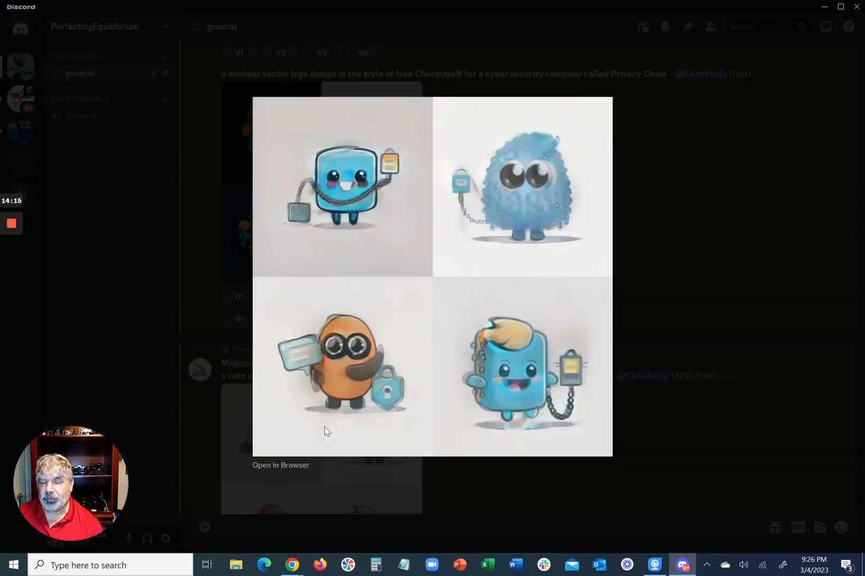